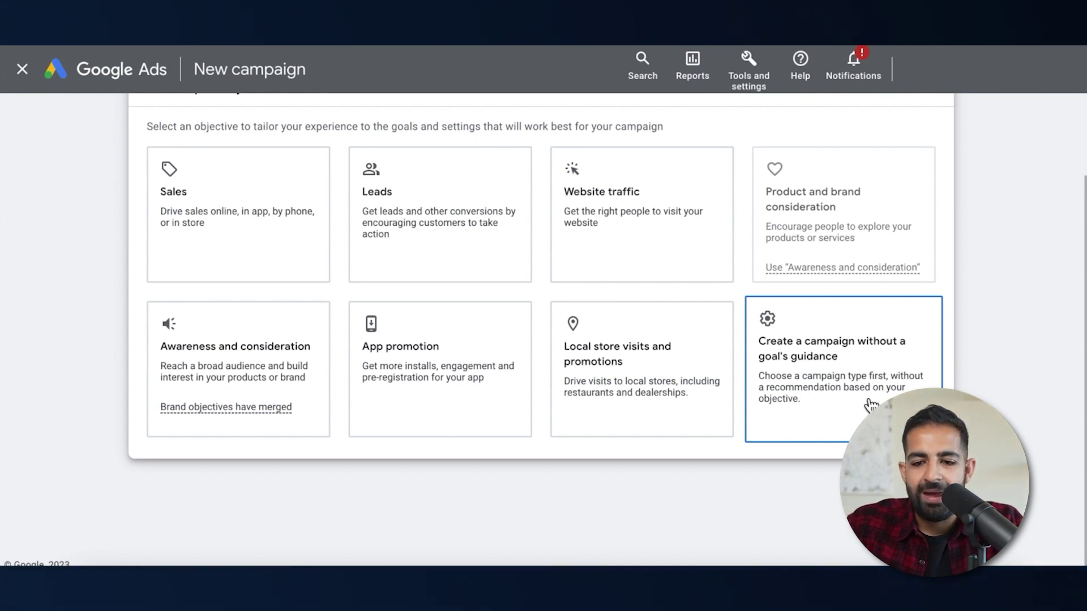
Set up a campaign without a goal's guidance, using the Video type and the Audio subtype.
click(788, 390)
scroll(165, 355, down, 2)
click(165, 354)
scroll(170, 368, down, 9)
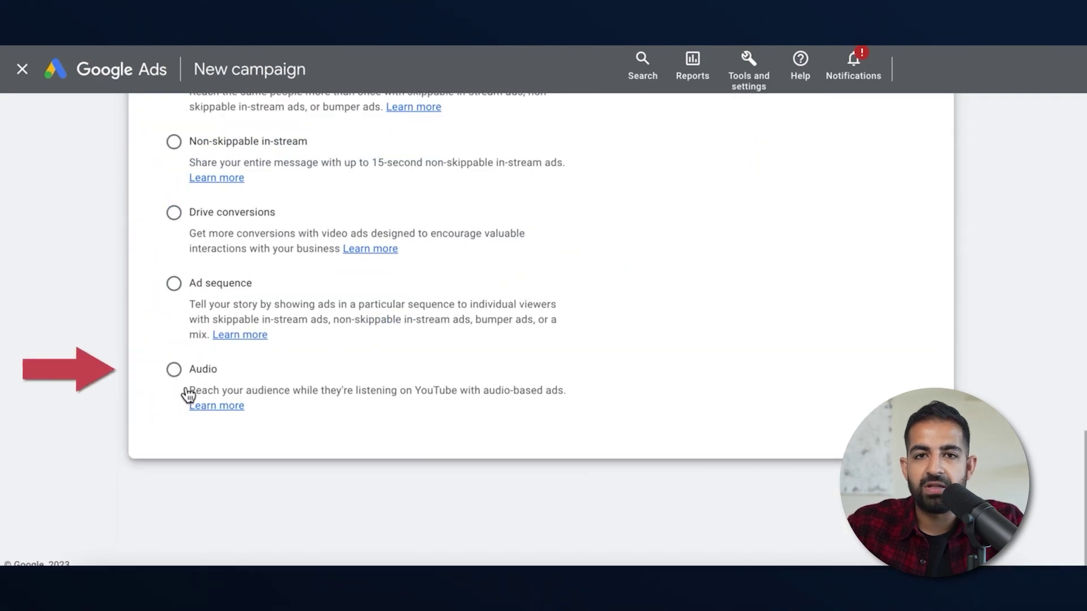
click(174, 369)
scroll(315, 395, up, 15)
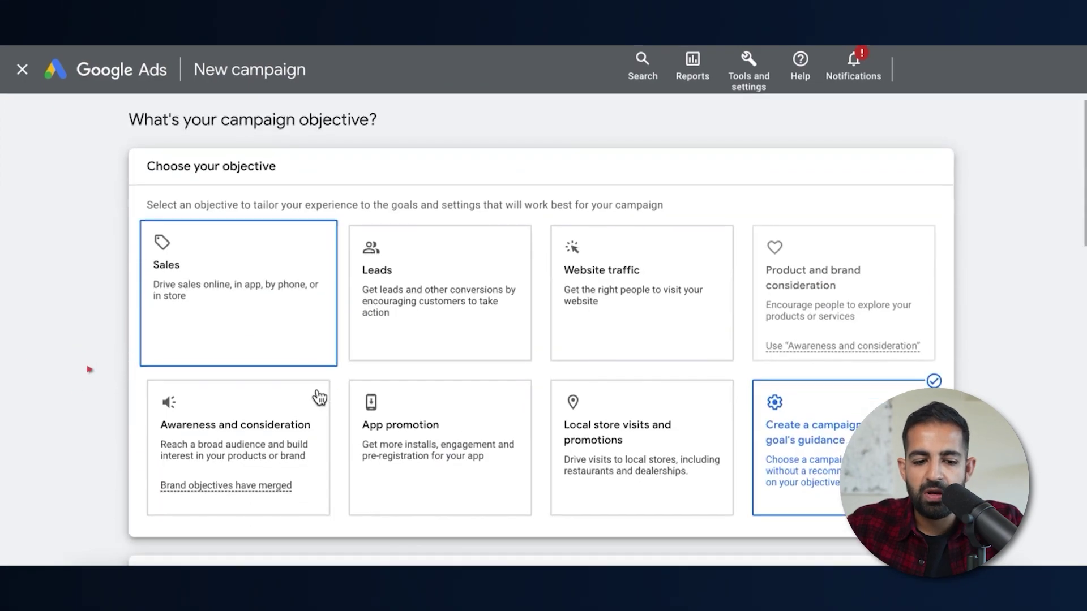
Choose Awareness and consideration as the objective for a Video campaign and select the Audio subtype.
scroll(320, 398, down, 5)
scroll(273, 245, up, 2)
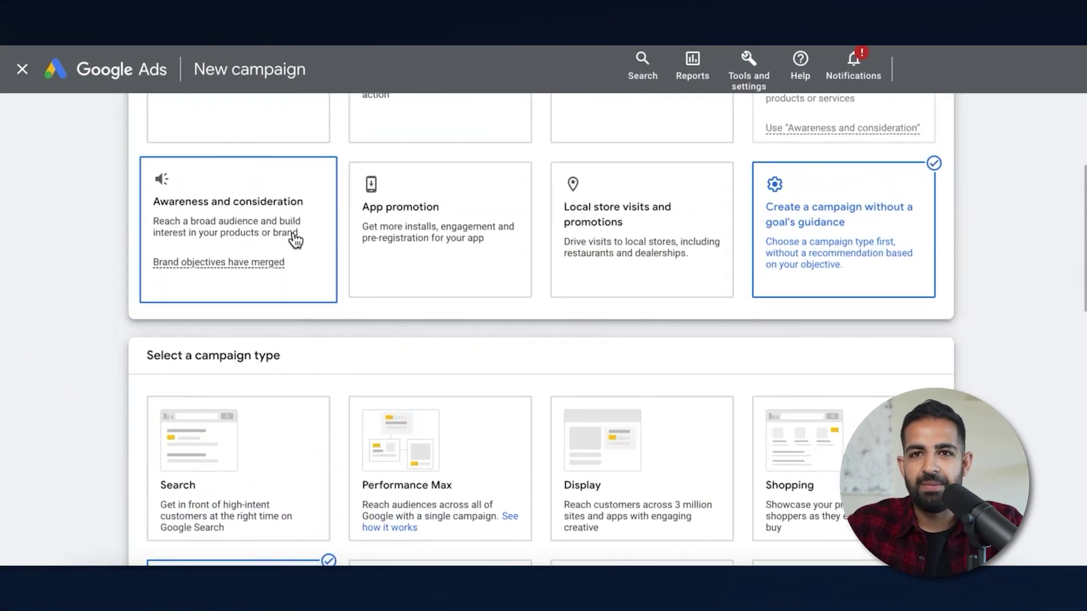
click(292, 232)
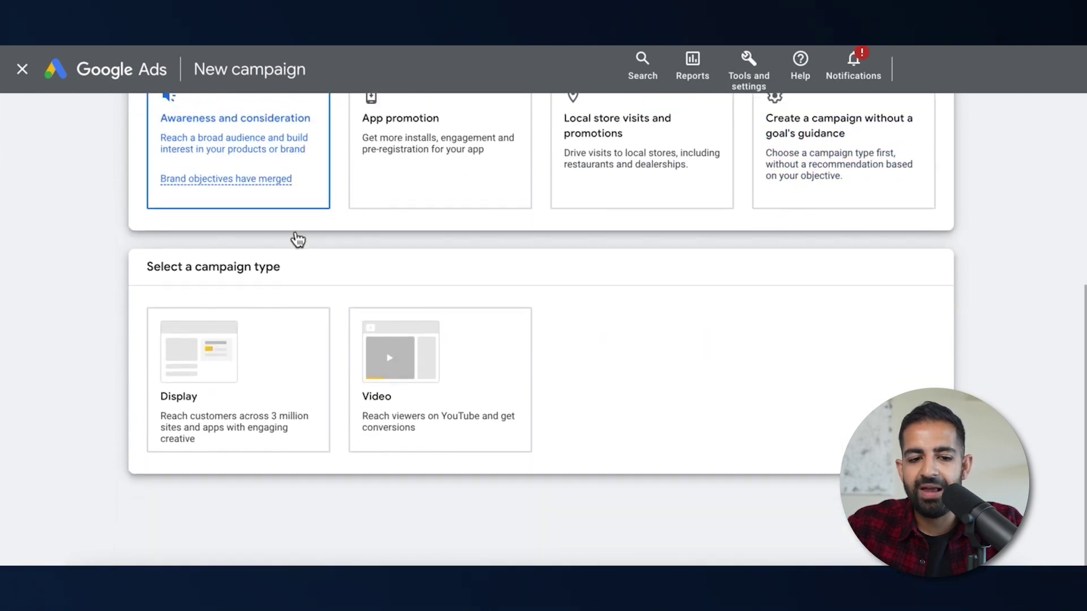
scroll(293, 233, up, 2)
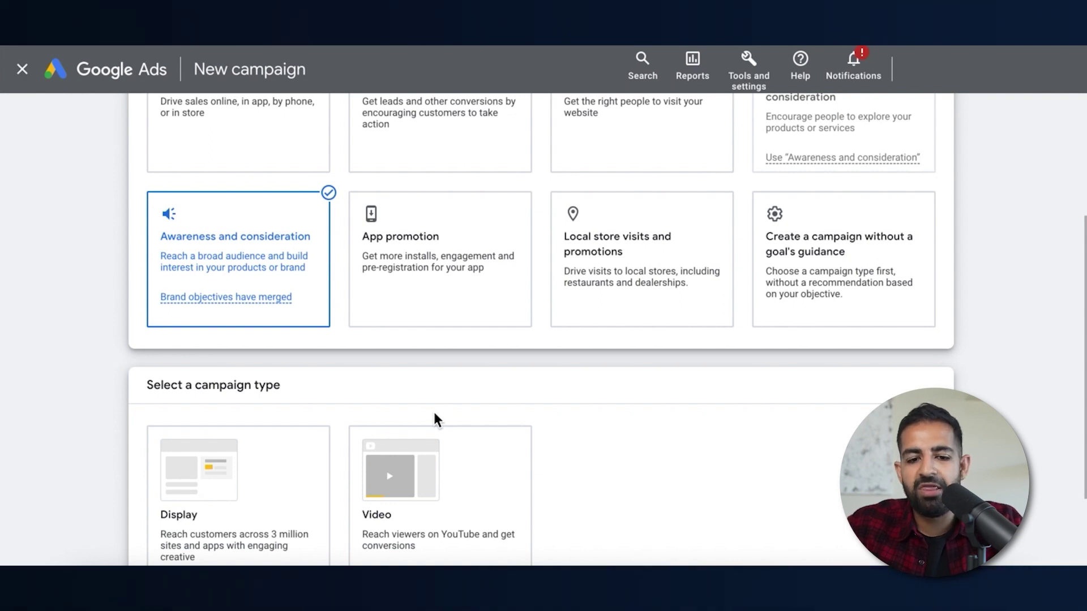
scroll(435, 416, down, 2)
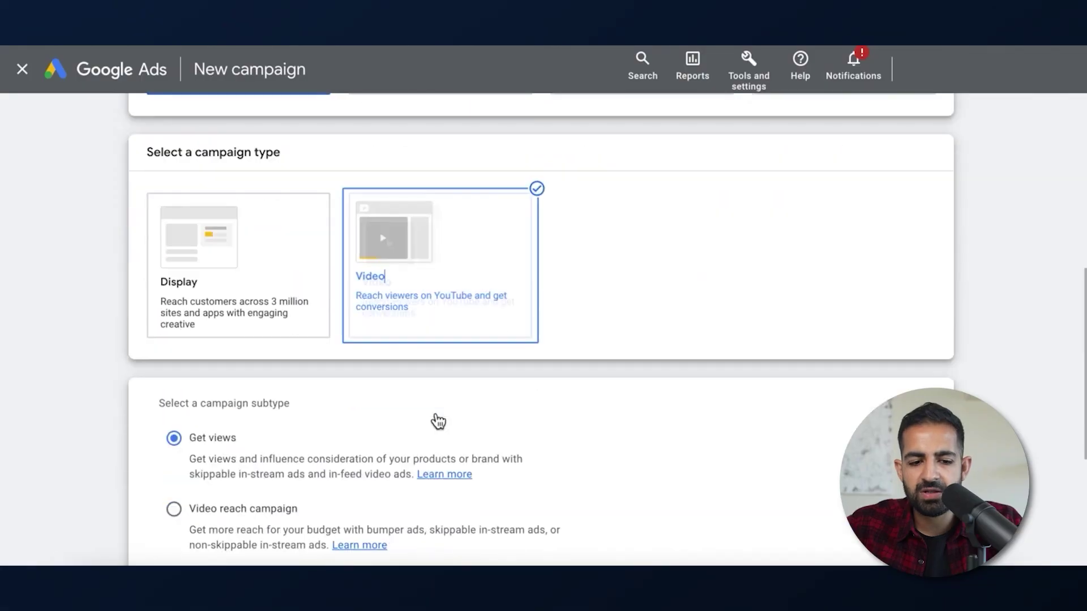
scroll(434, 419, down, 5)
click(175, 371)
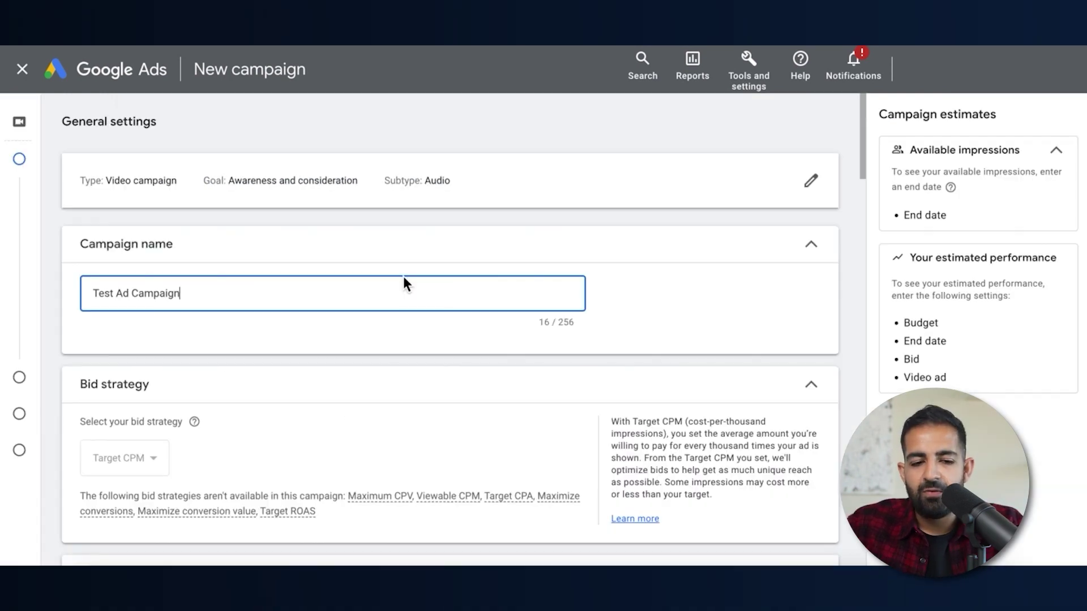
Change the campaign's budget type to Daily and set the amount to $20.
scroll(487, 369, down, 3)
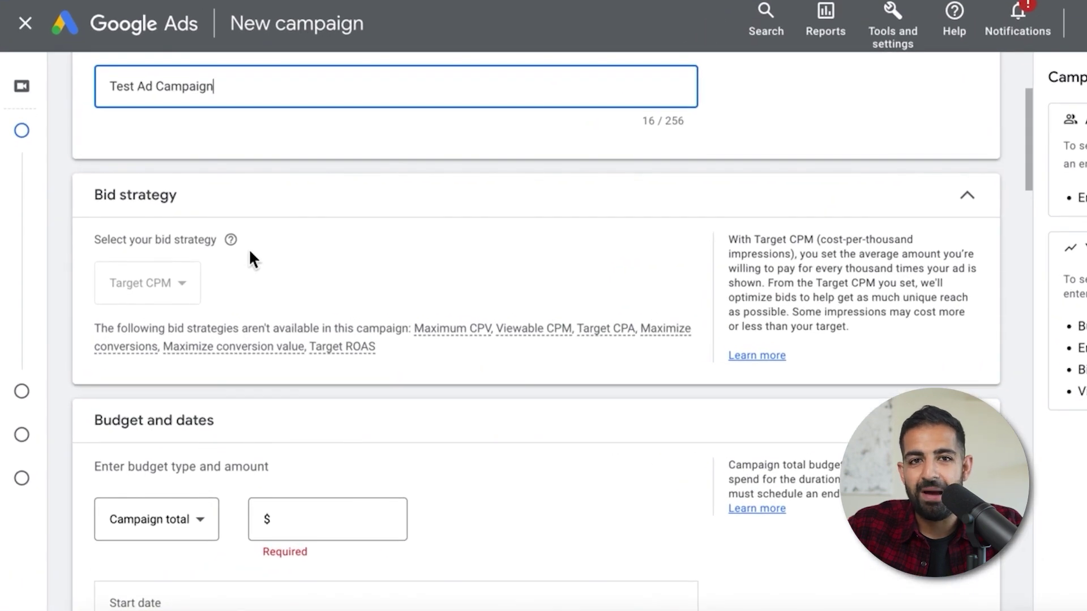
scroll(220, 266, down, 2)
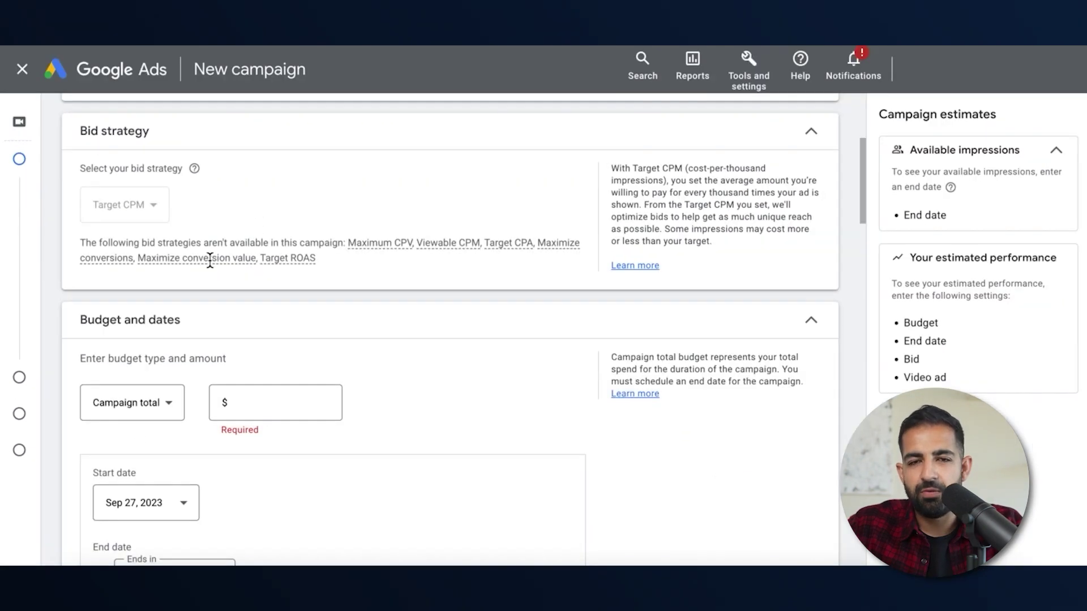
mouse_move(209, 261)
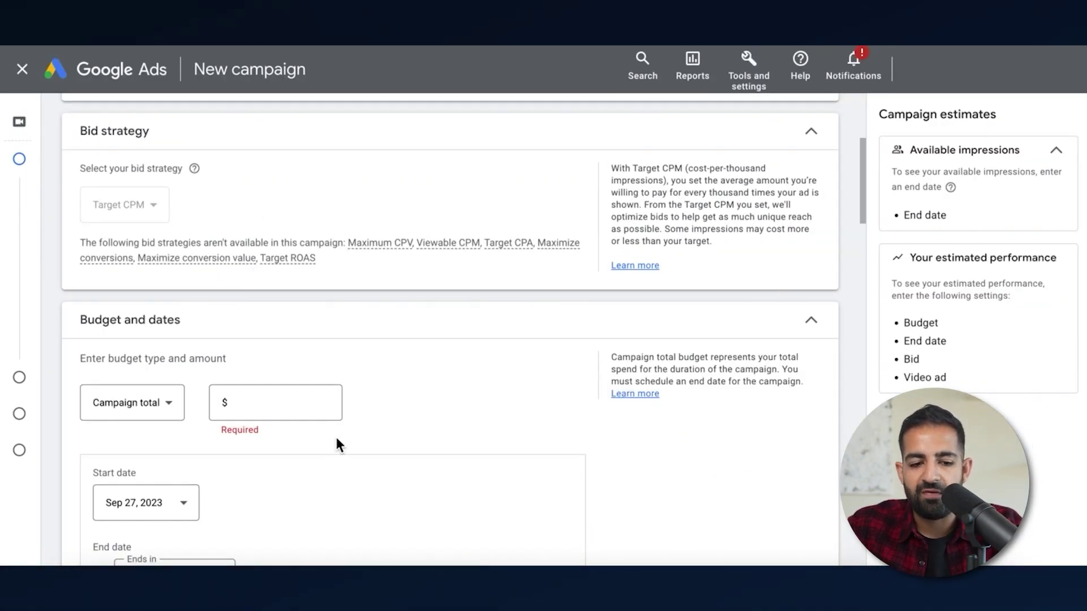
scroll(334, 425, down, 3)
click(160, 243)
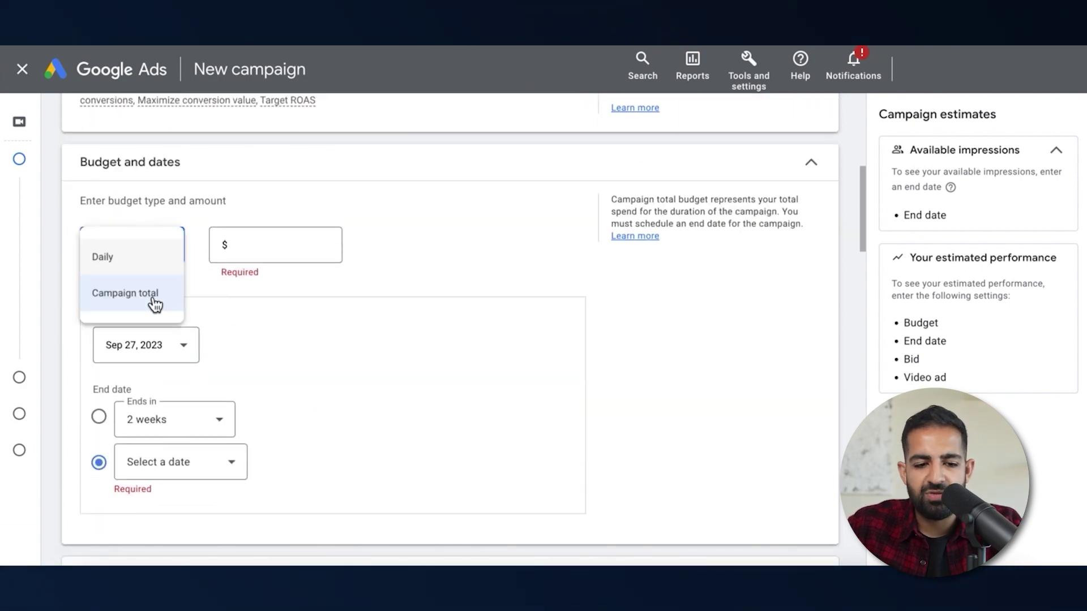
click(137, 271)
click(270, 245)
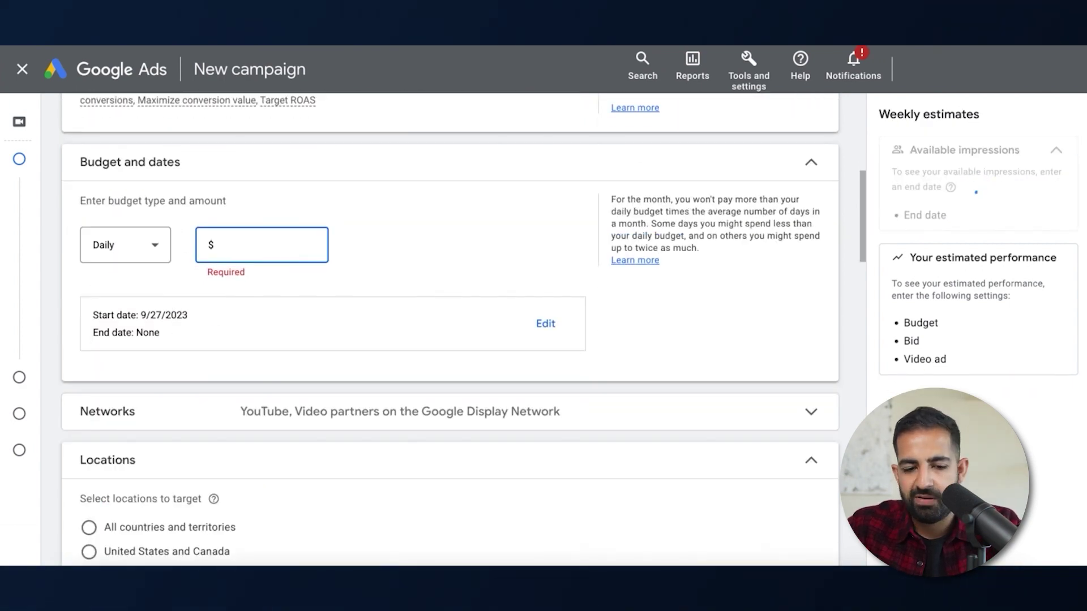
text(20)
click(461, 219)
Target the United States and Canada as the locations and English as the customer language.
scroll(460, 218, down, 5)
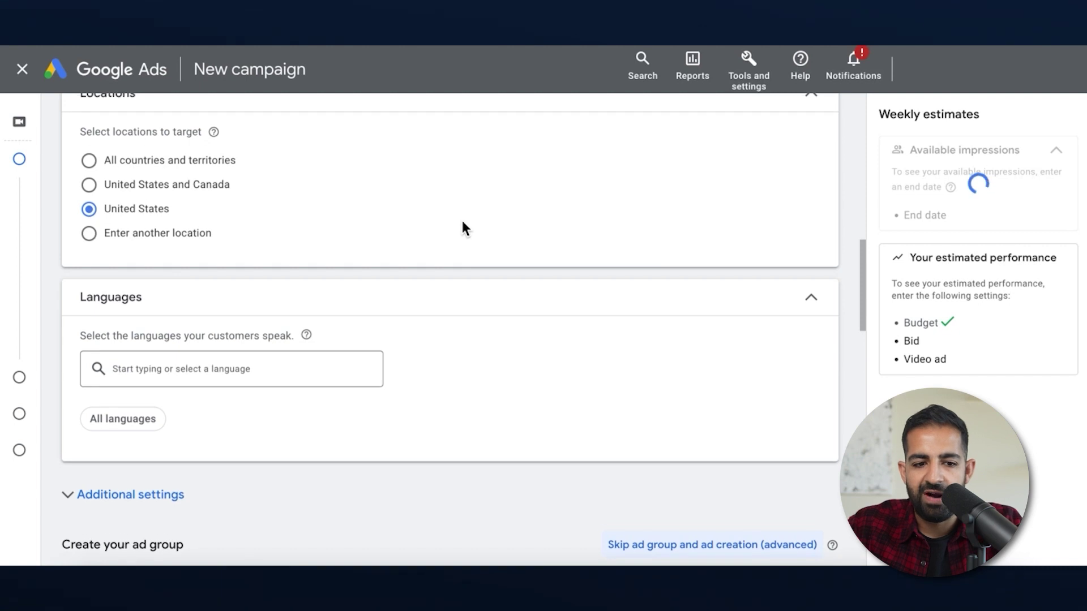
click(174, 237)
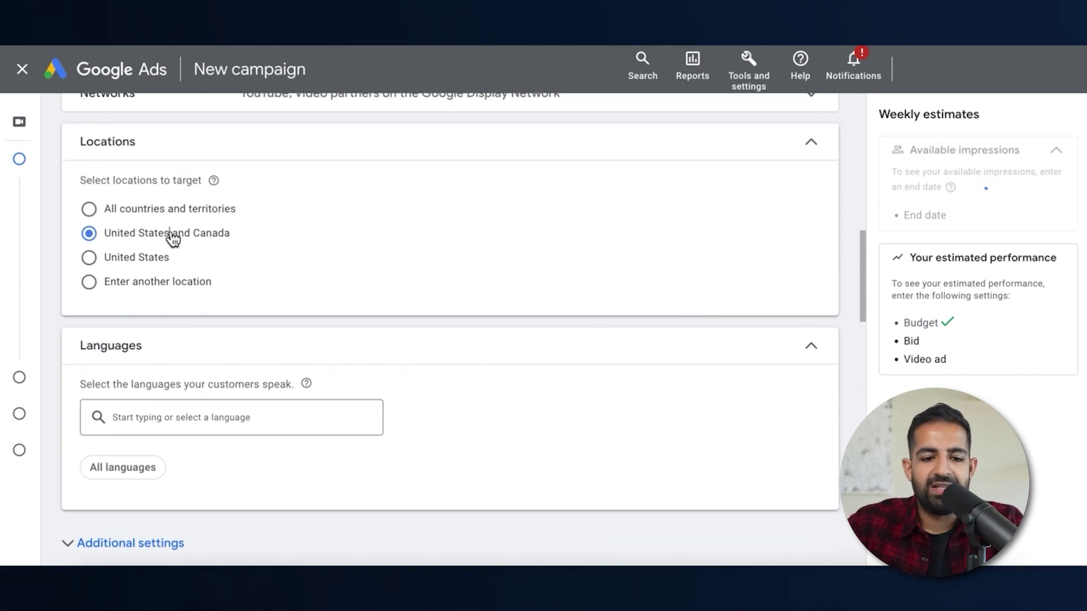
scroll(172, 238, down, 4)
click(171, 186)
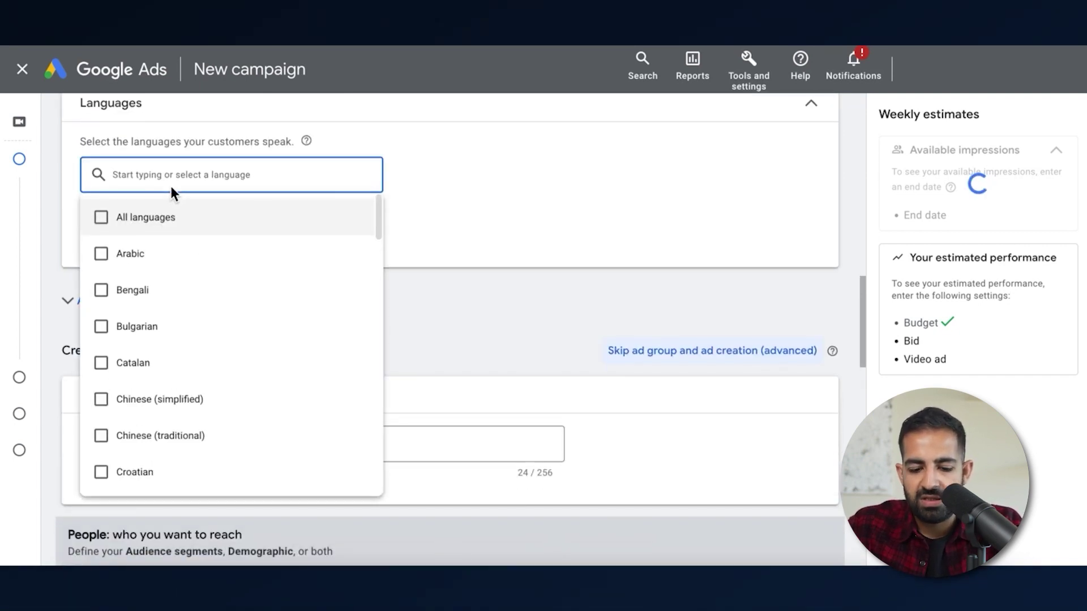
text(en)
click(172, 205)
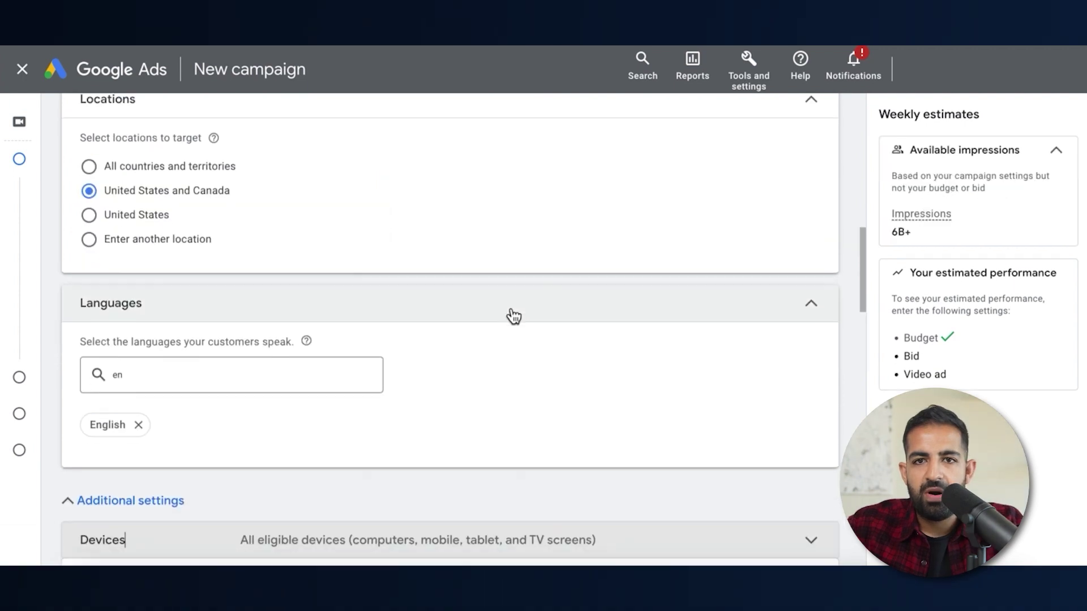
Expand the device targeting under the additional settings and review its options.
scroll(510, 315, down, 3)
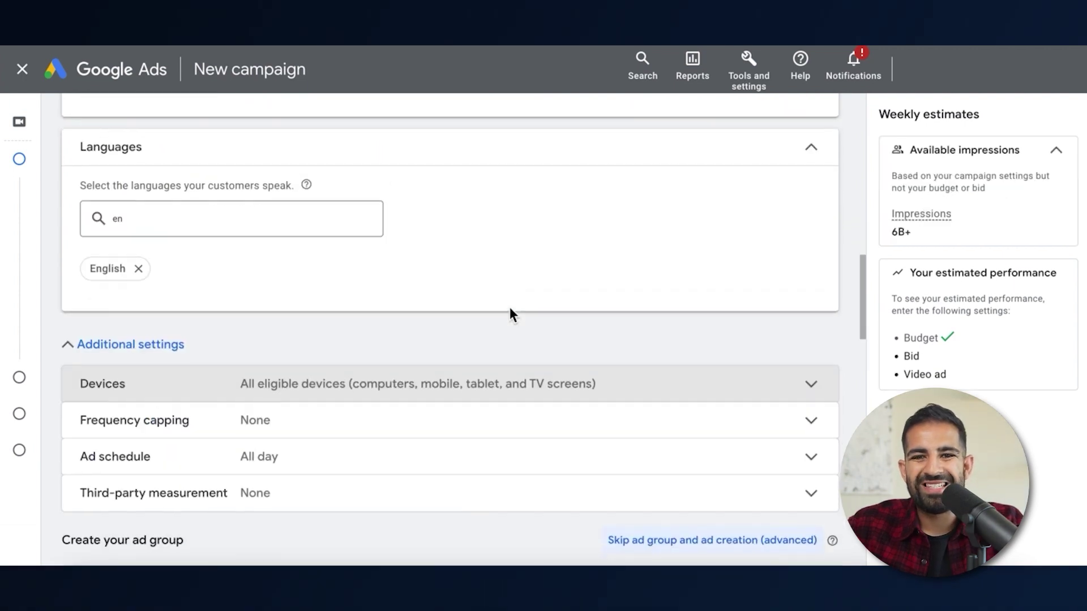
click(508, 402)
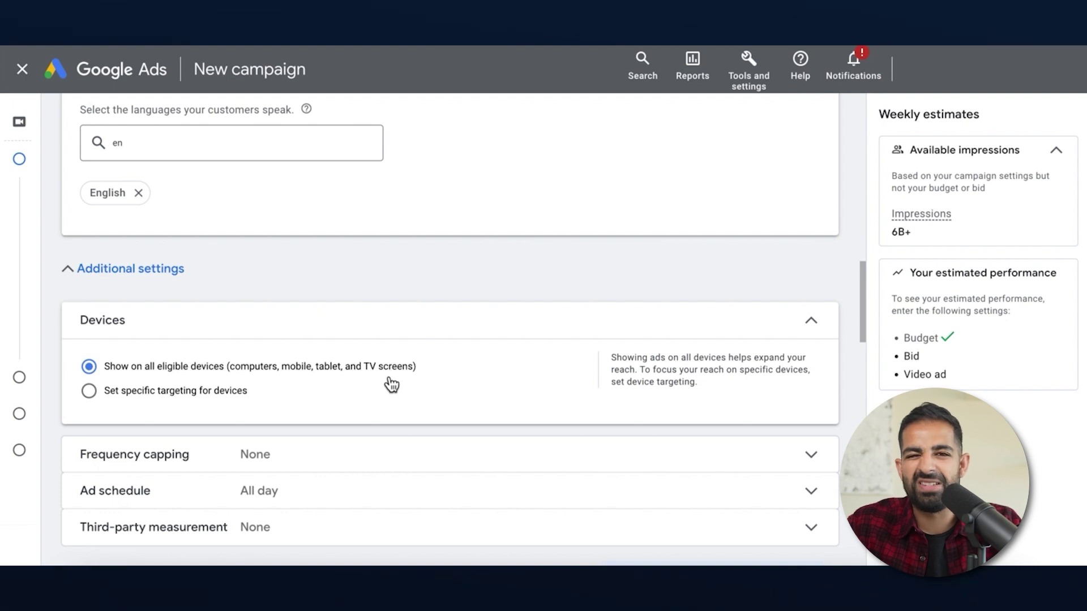
scroll(390, 384, down, 3)
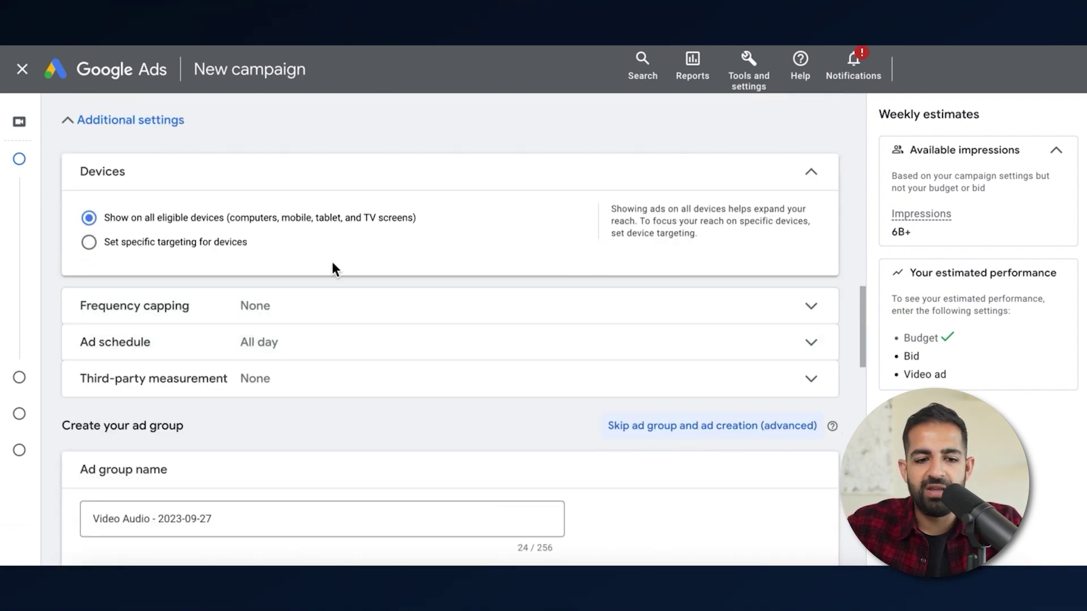
scroll(333, 340, up, 1)
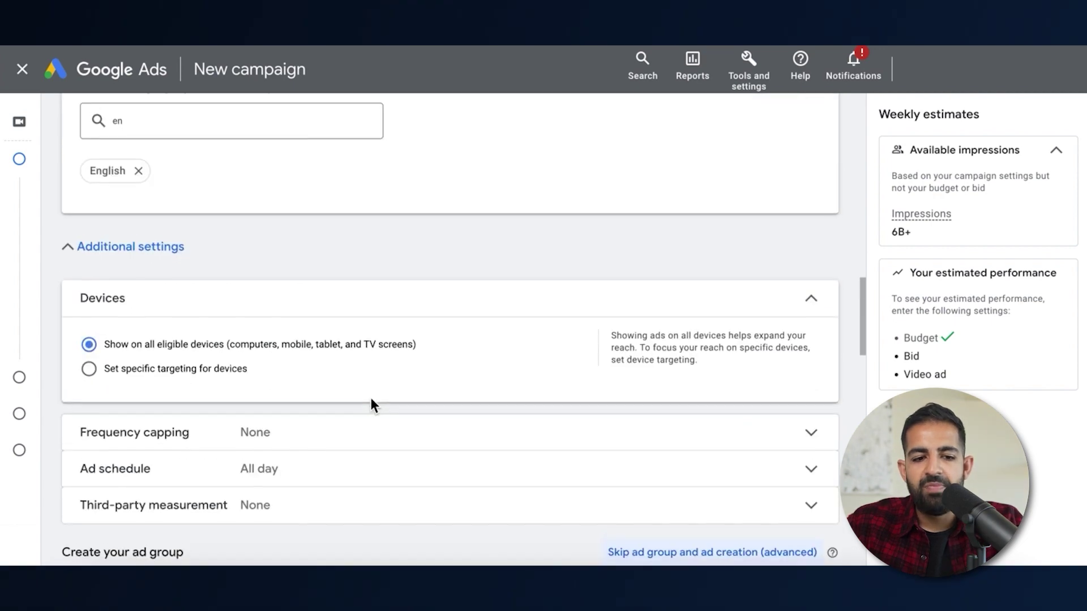
Exclude video partners on the Google Display Network from the campaign's networks, keeping only YouTube.
scroll(375, 408, up, 12)
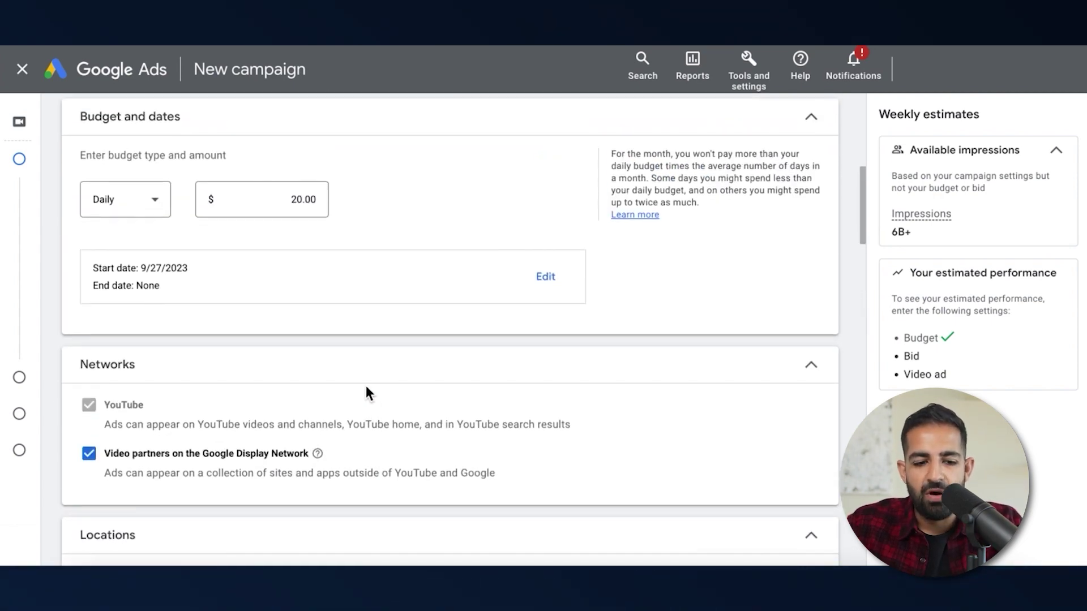
click(94, 458)
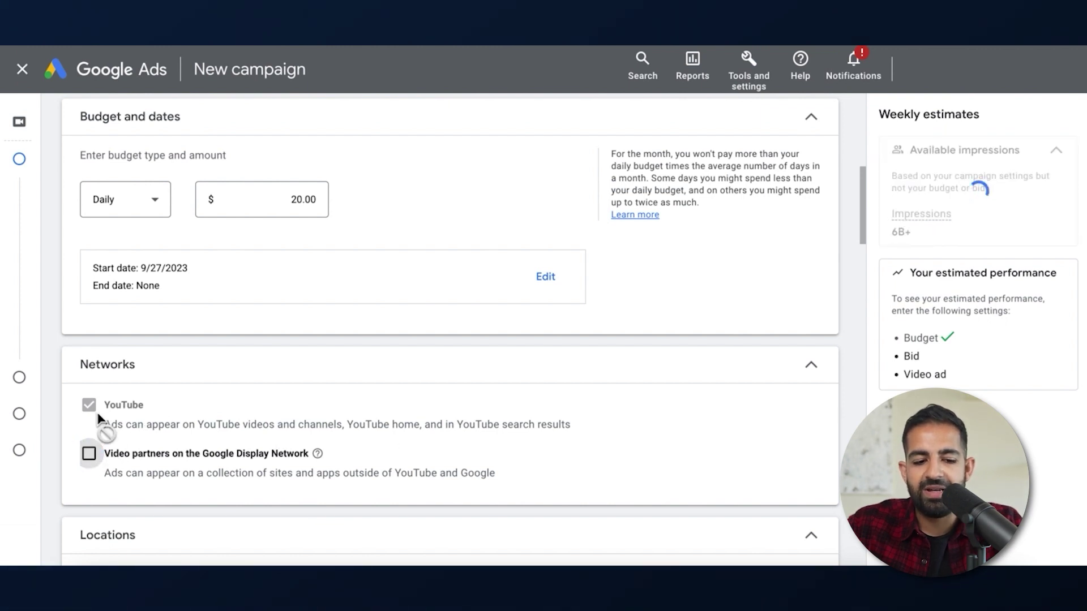
double_click(128, 405)
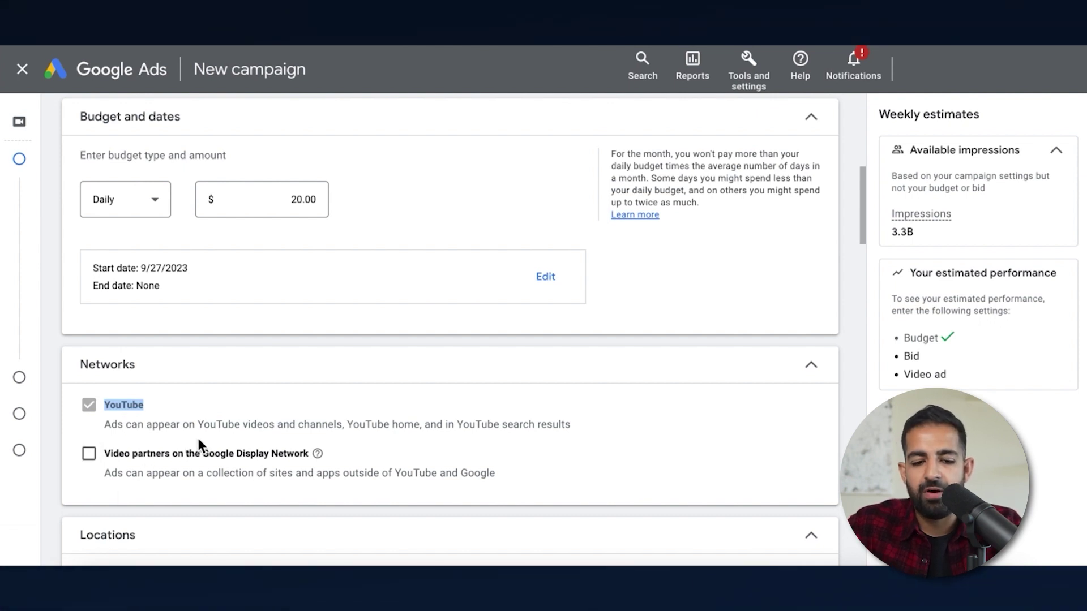
scroll(368, 451, down, 3)
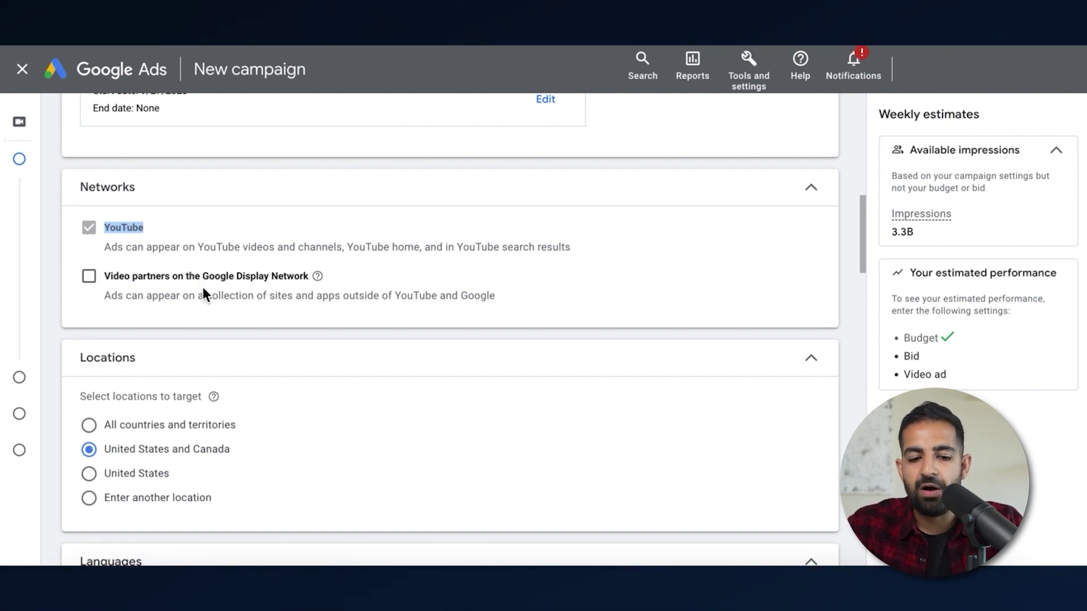
Replace the ad group's default name with a short name beginning with "Tes".
scroll(203, 288, down, 1)
scroll(203, 294, down, 15)
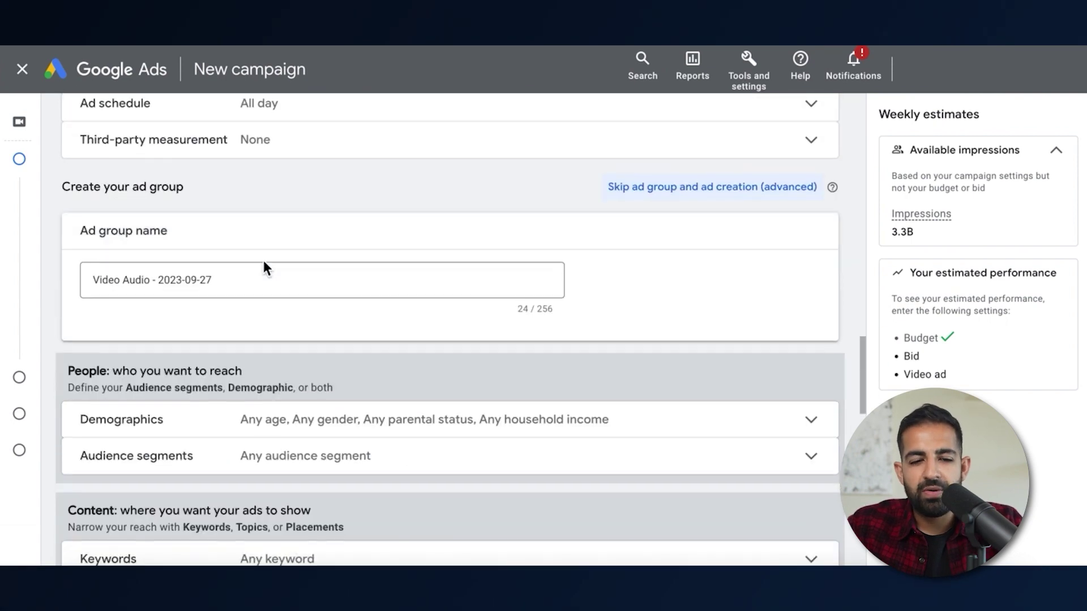
scroll(265, 266, down, 5)
scroll(263, 261, up, 3)
click(258, 152)
key(ctrl+a)
text(Tes)
Exclude the Unknown groups for gender, age and parental status from the demographic targeting.
click(327, 293)
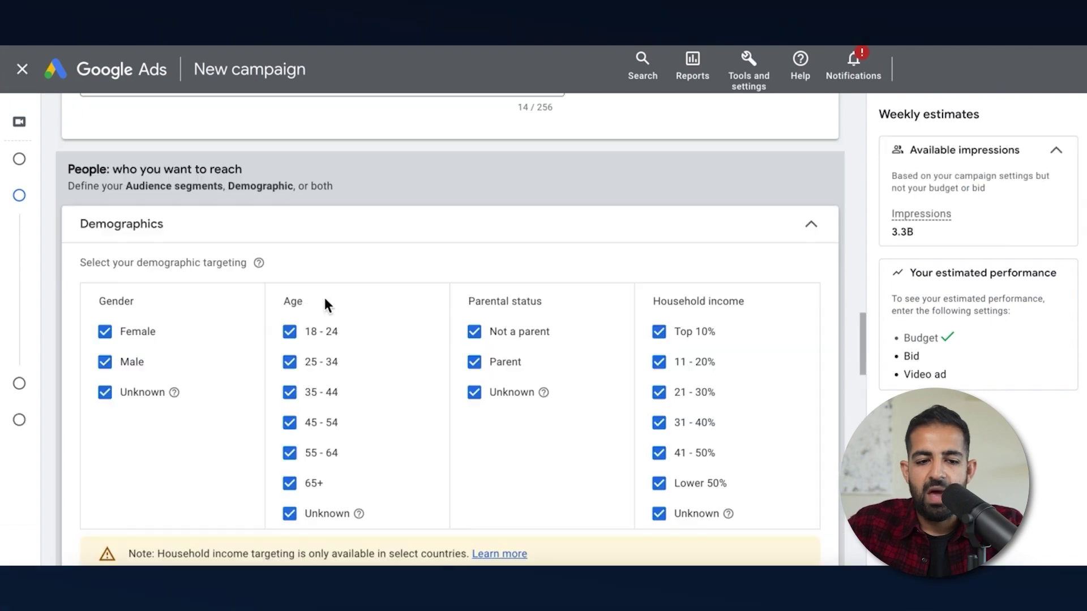
scroll(198, 293, down, 2)
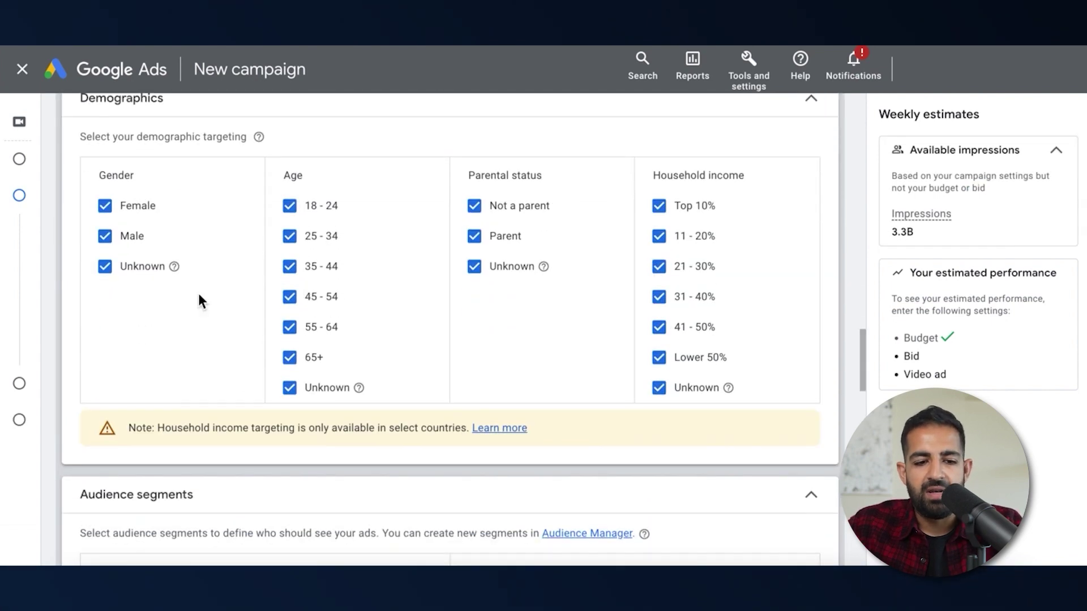
click(105, 267)
click(296, 388)
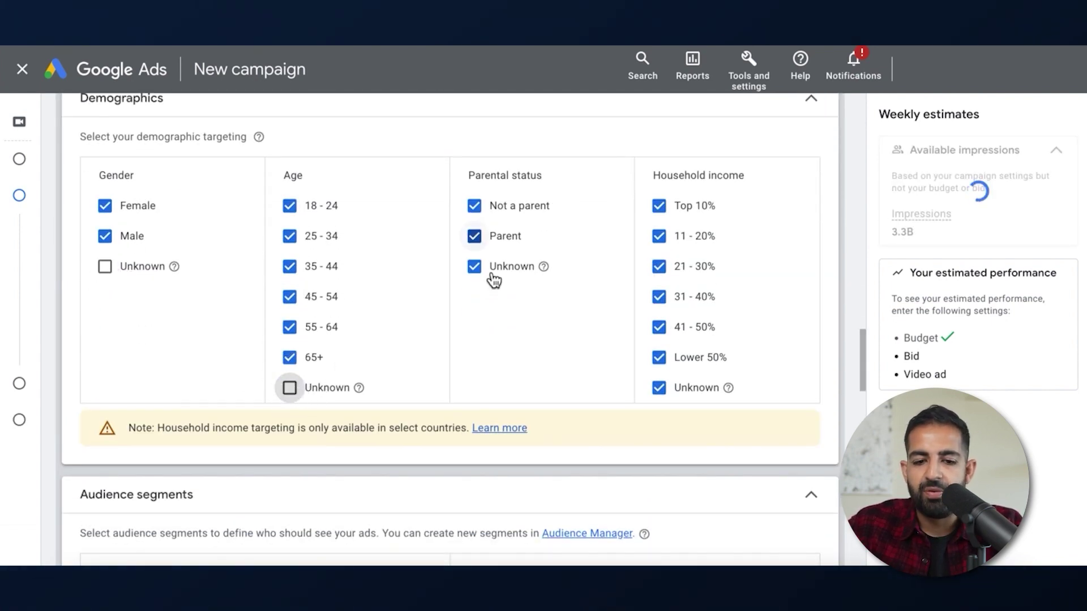
click(480, 274)
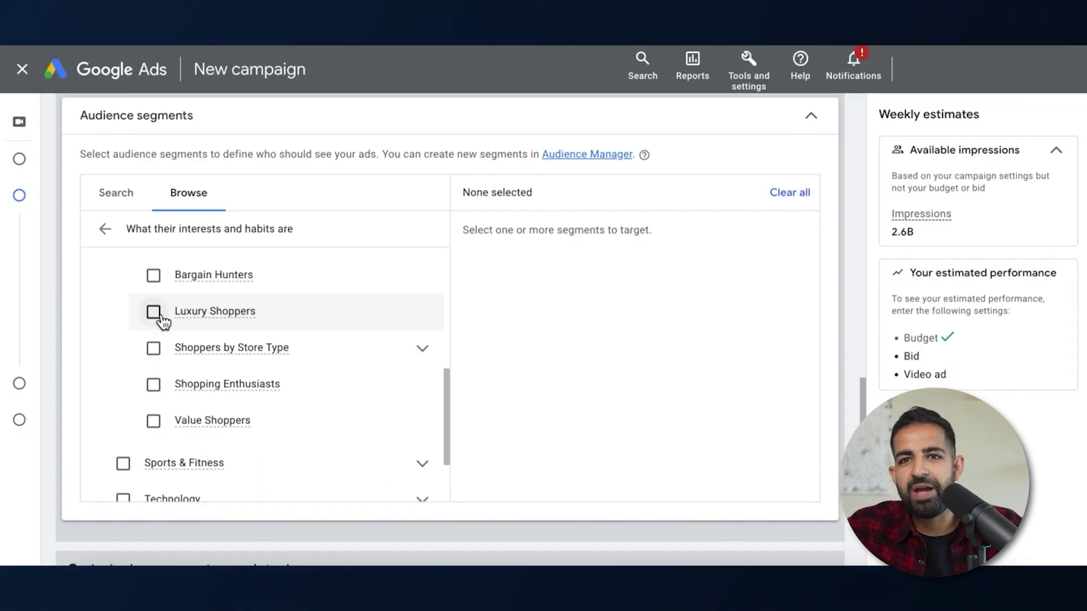
Add the Luxury Shoppers affinity segment under Shoppers to the ad group's audience segments.
click(160, 316)
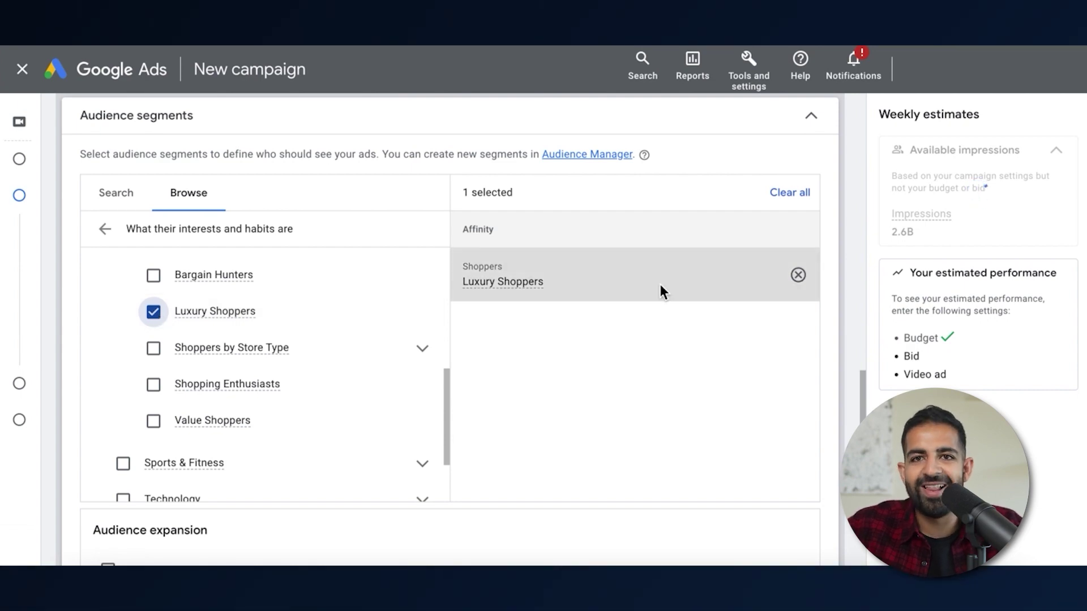
scroll(660, 289, down, 1)
scroll(661, 290, down, 7)
scroll(661, 290, up, 3)
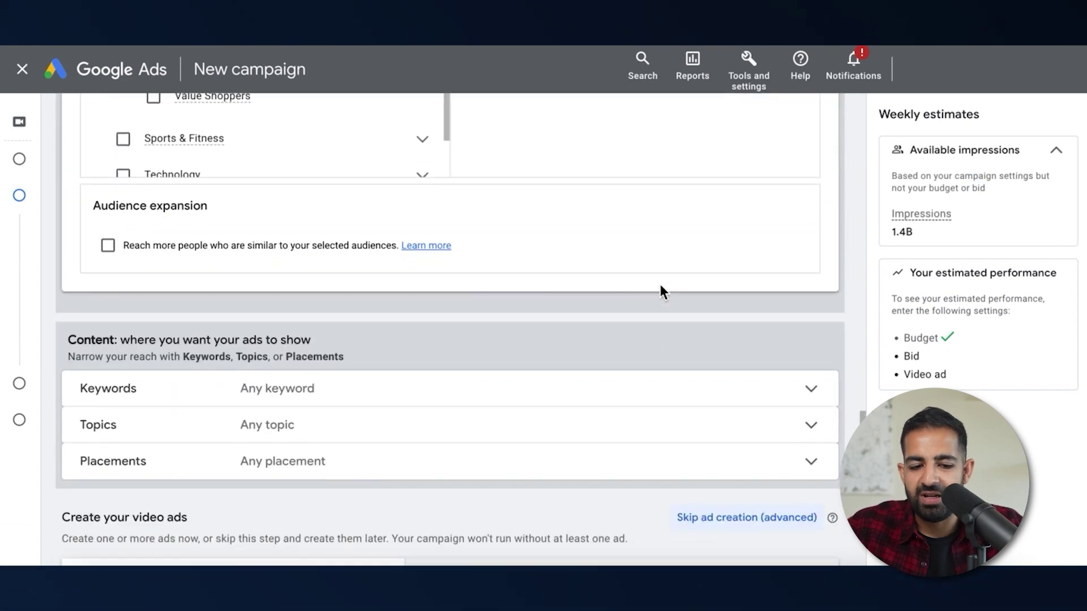
Paste the YouTube URL of the "Magic Chime - Sound Effect" video as the ad's video.
scroll(660, 285, down, 5)
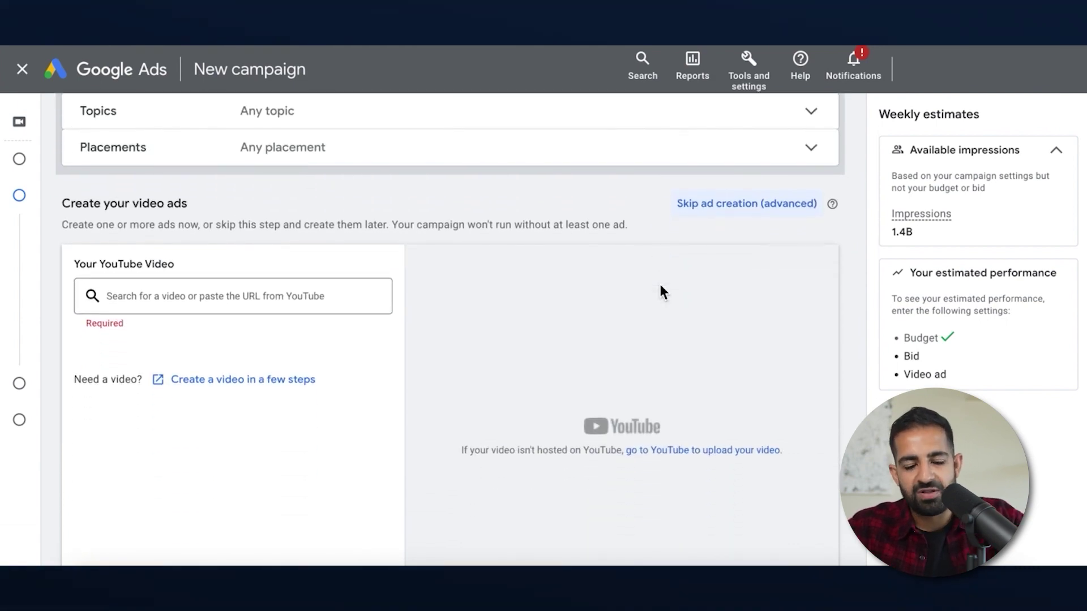
click(260, 325)
scroll(259, 337, down, 2)
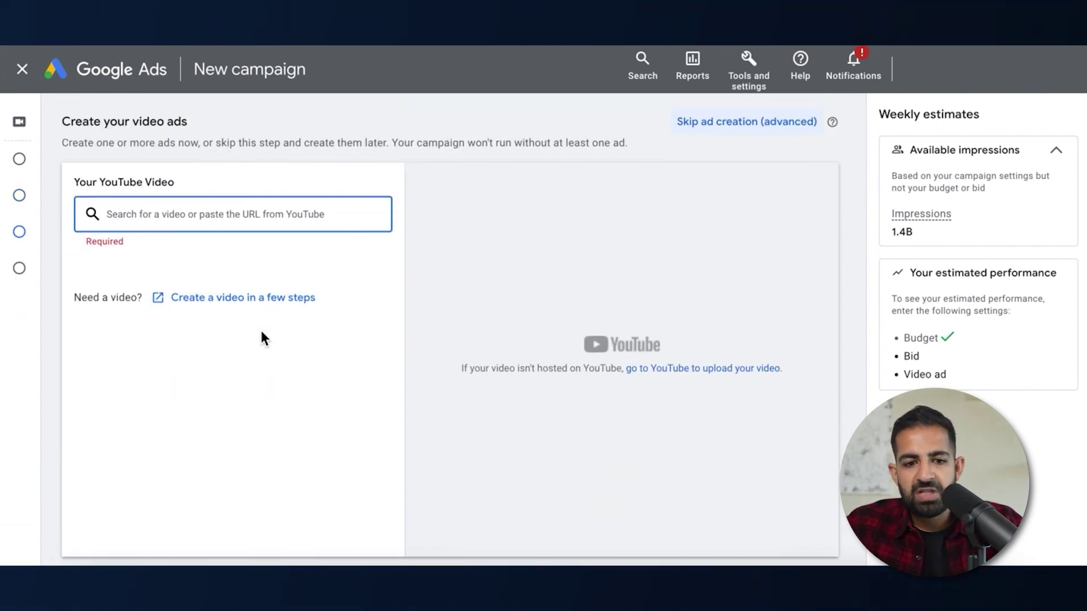
scroll(262, 338, up, 1)
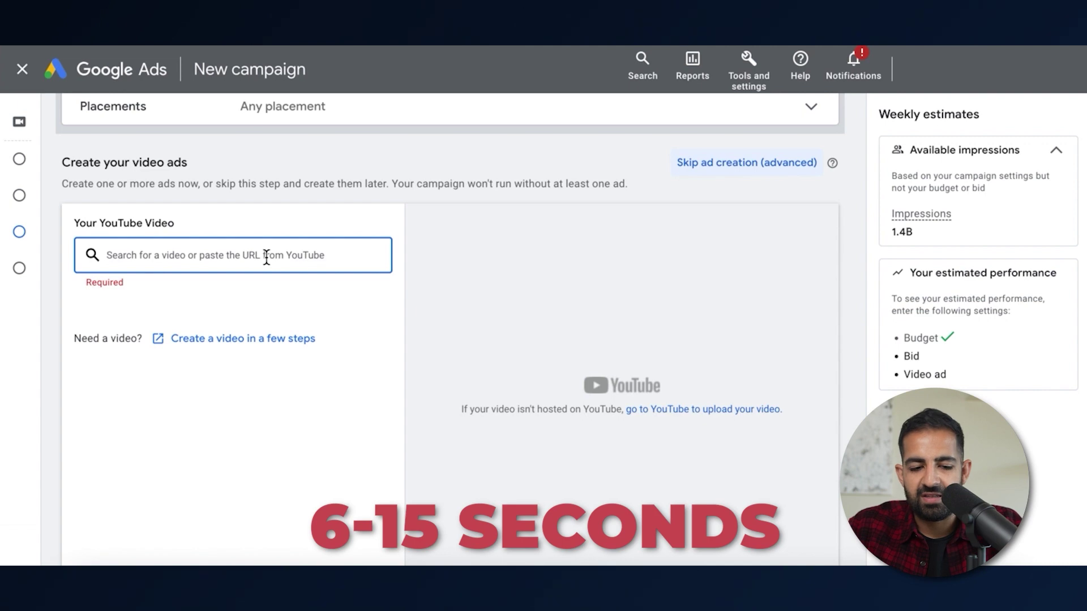
key(ctrl+v)
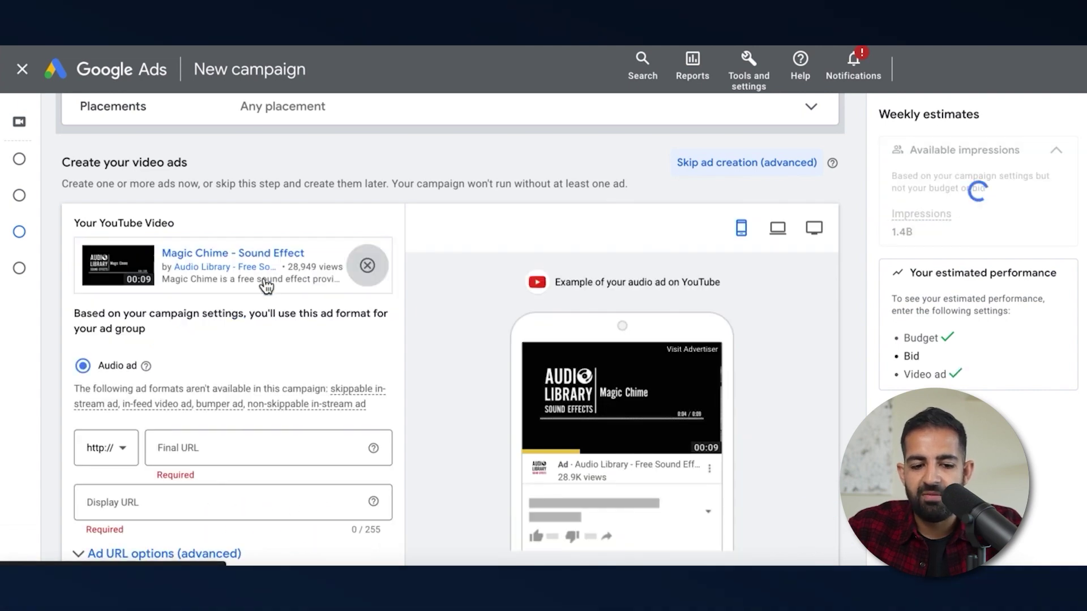
Enter linxdigital.com as both the final URL and the display URL of the audio ad.
scroll(246, 349, down, 3)
click(247, 280)
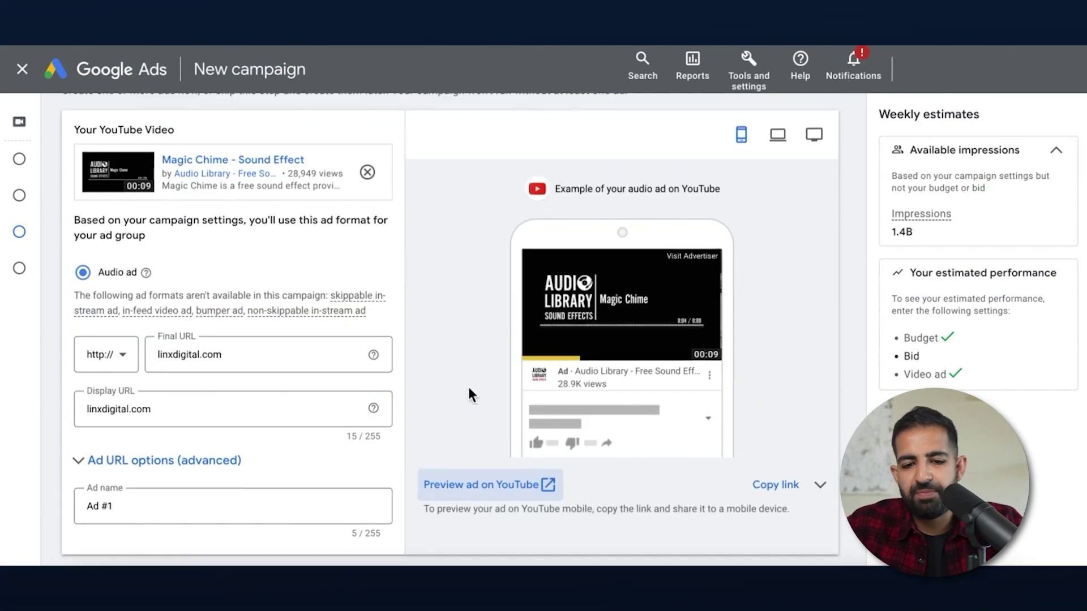
scroll(467, 385, down, 2)
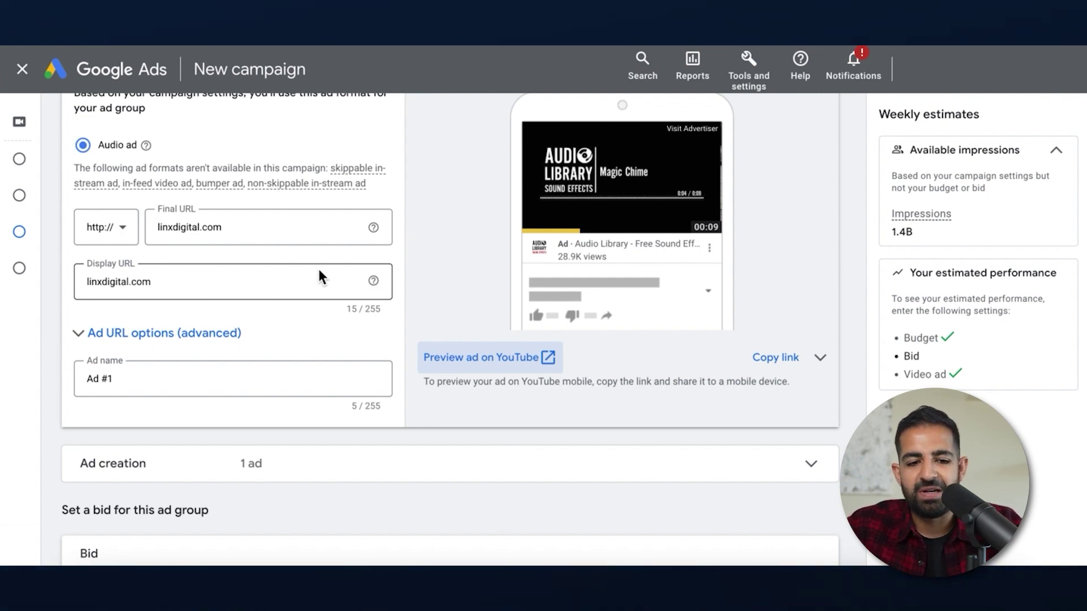
scroll(320, 316, down, 1)
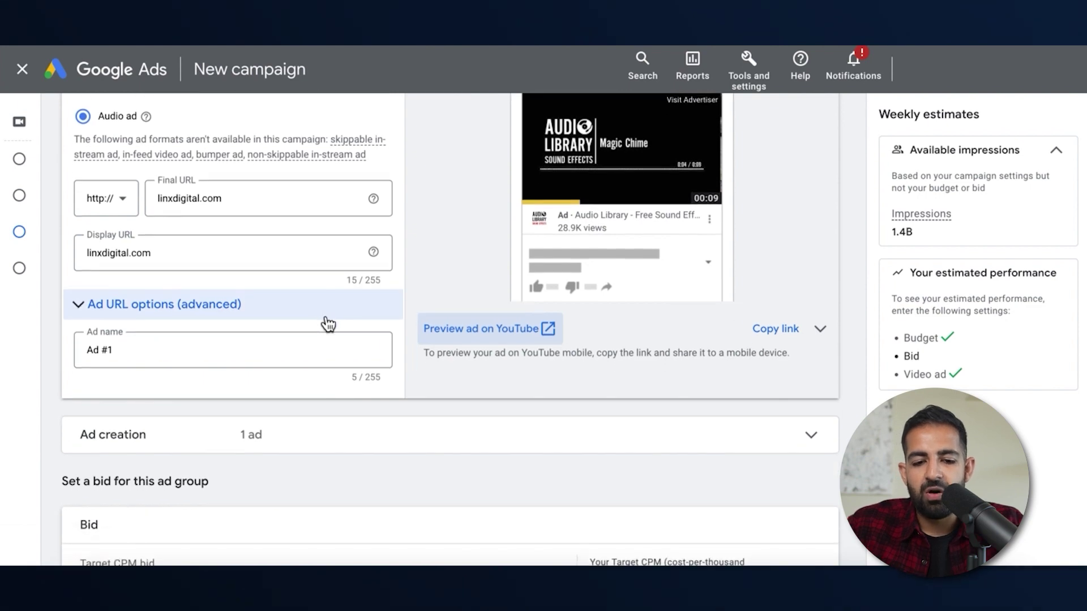
Expand the Ad creation section to examine the ad group's ads and the option for adding another video ad.
click(462, 428)
scroll(459, 426, down, 3)
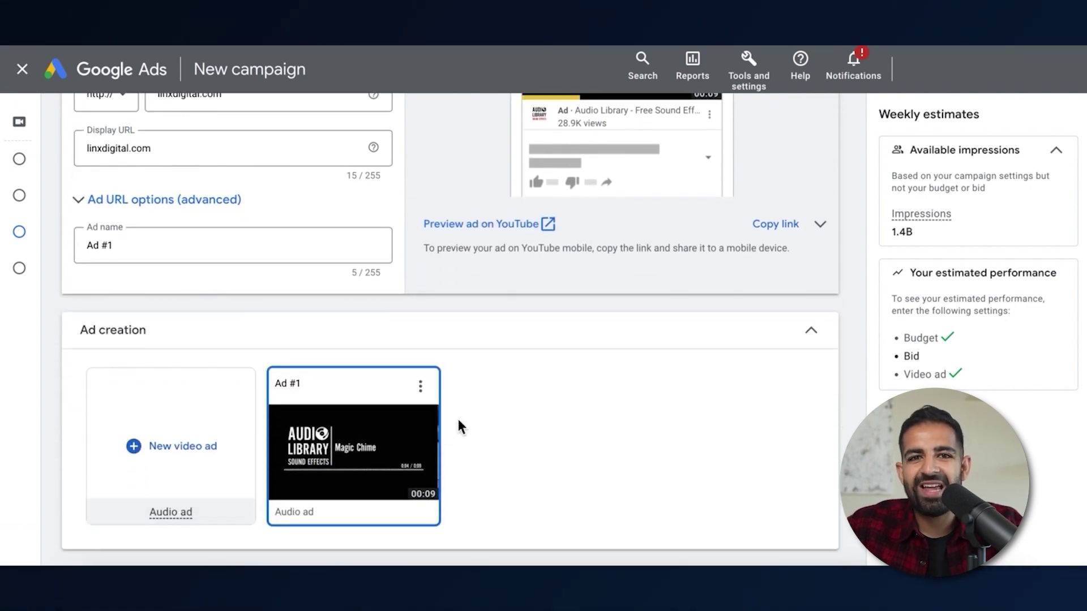
scroll(234, 391, down, 3)
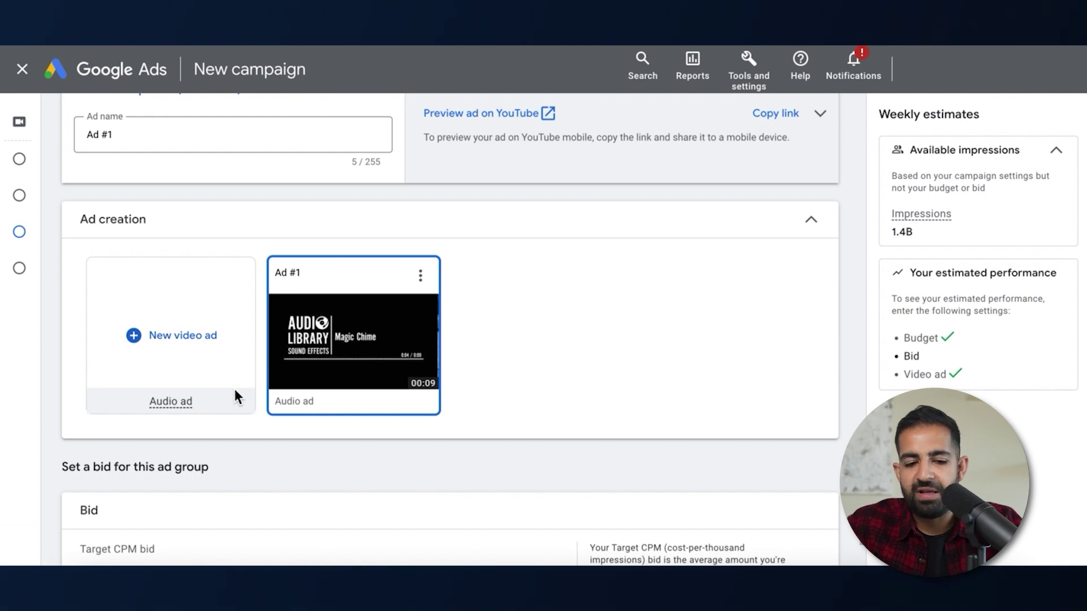
Apply the suggested Target CPM bid of $8.65 to the ad group.
scroll(235, 389, down, 5)
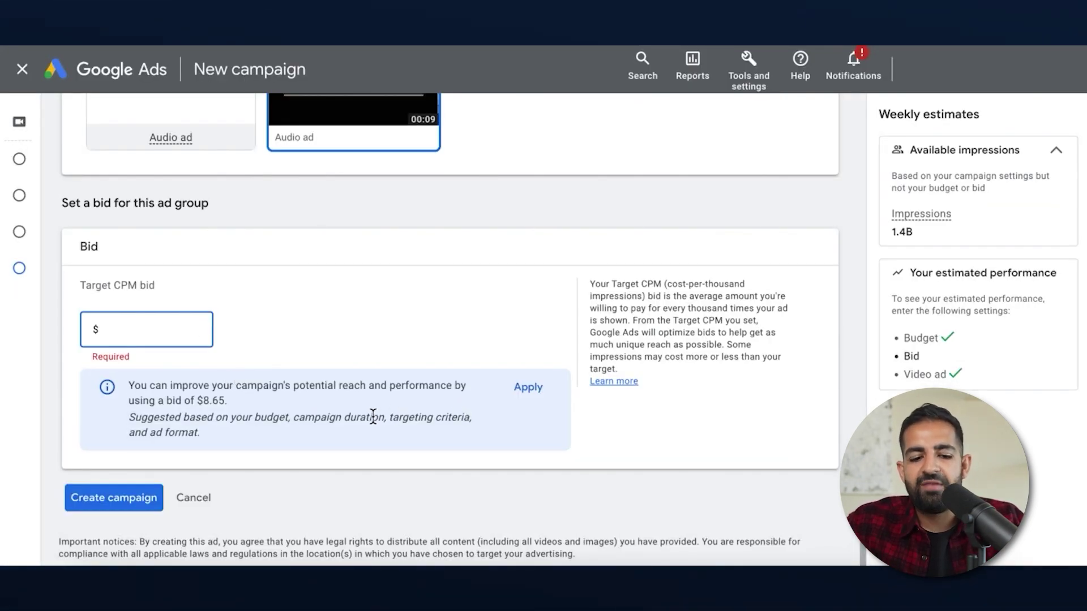
click(532, 392)
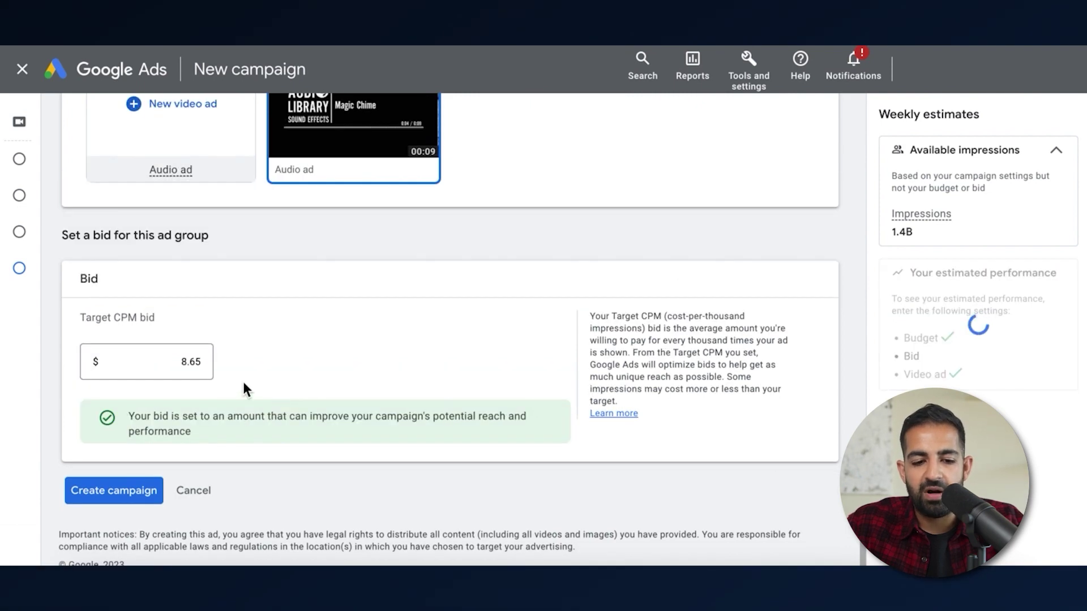
click(171, 360)
drag(171, 360, 205, 359)
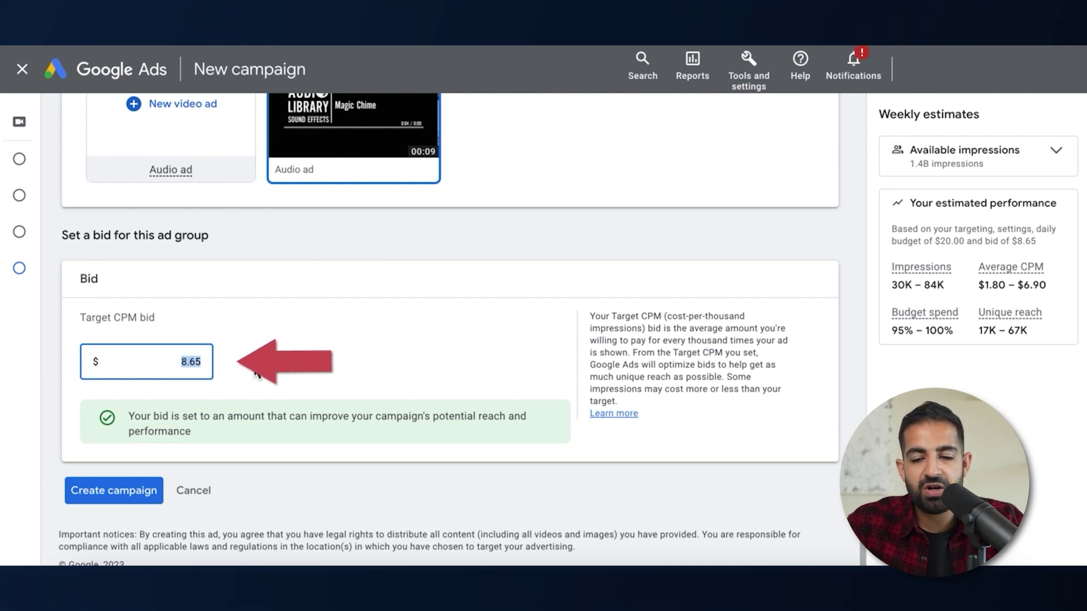
Review the selected audience segments, the bid section and the estimated average CPM in the weekly estimates.
scroll(255, 367, up, 1)
scroll(254, 368, up, 15)
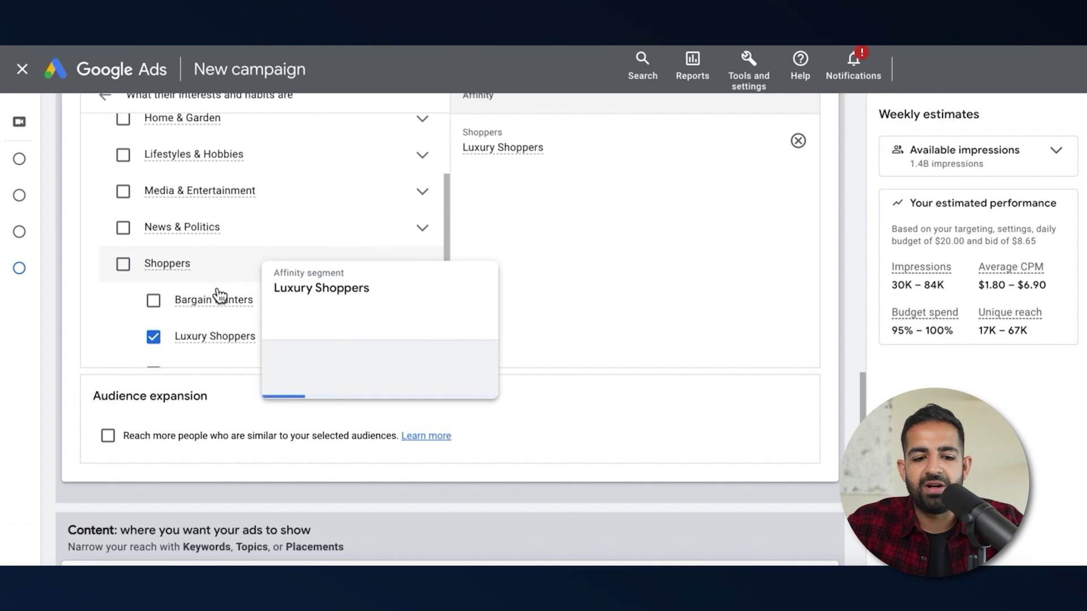
scroll(272, 343, down, 3)
scroll(271, 343, down, 2)
scroll(580, 339, down, 15)
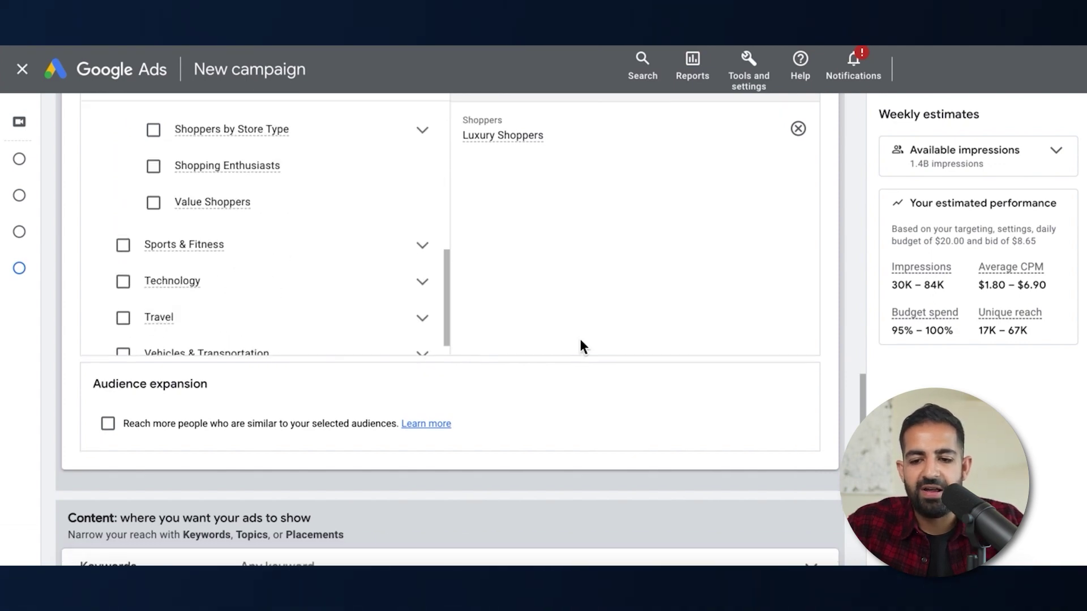
scroll(581, 341, down, 6)
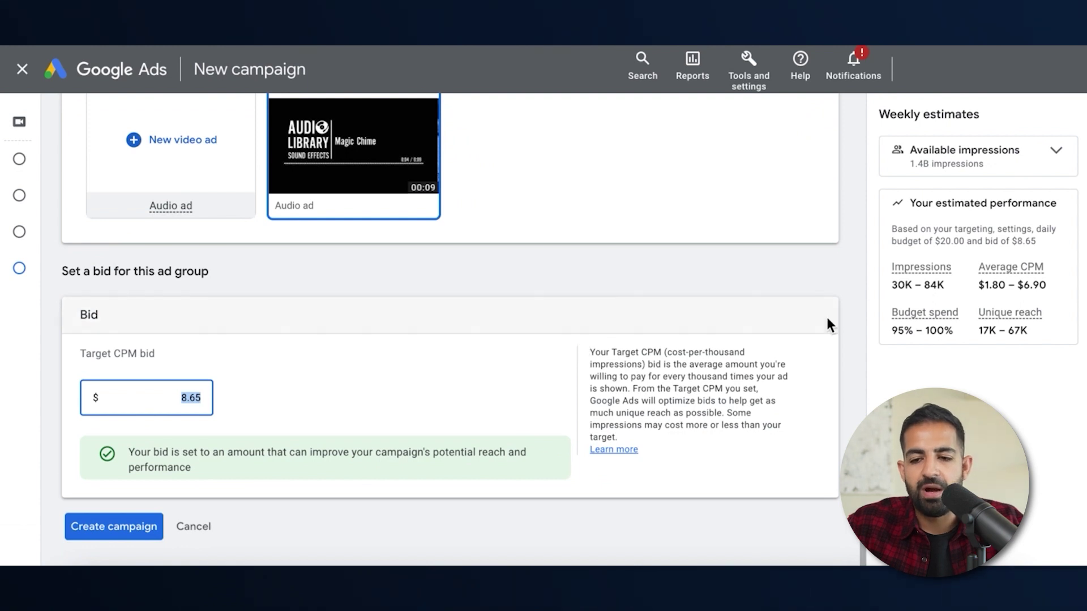
click(1050, 284)
drag(1050, 283, 986, 285)
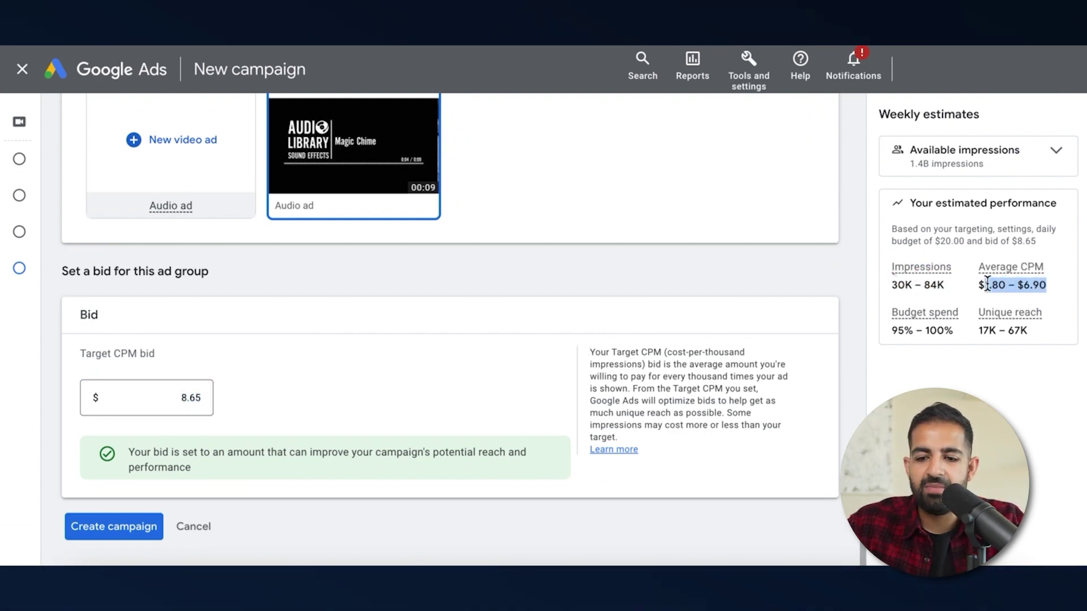
Set the ad group's Target CPM bid to $5.00 and check the updated average CPM estimate.
double_click(195, 397)
key(BackSpace)
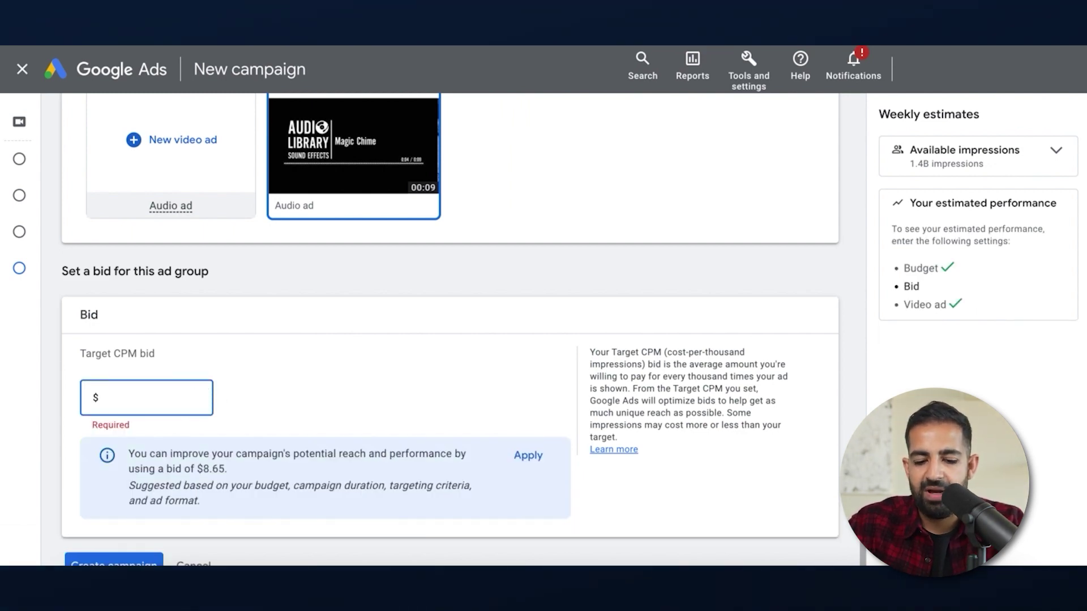
text(5.00)
click(979, 248)
scroll(932, 247, down, 2)
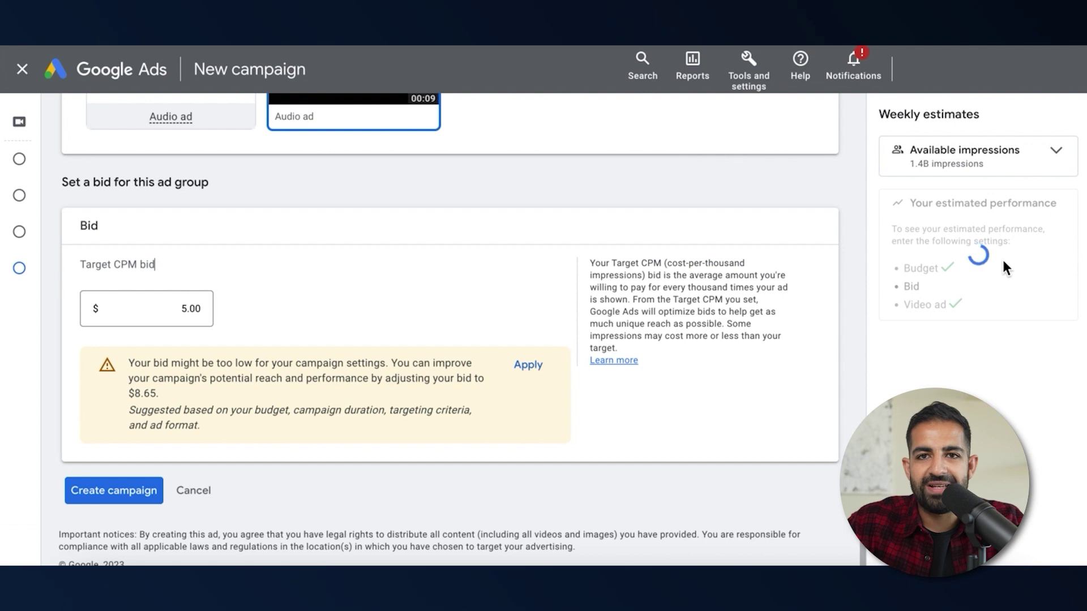
drag(985, 286, 1060, 291)
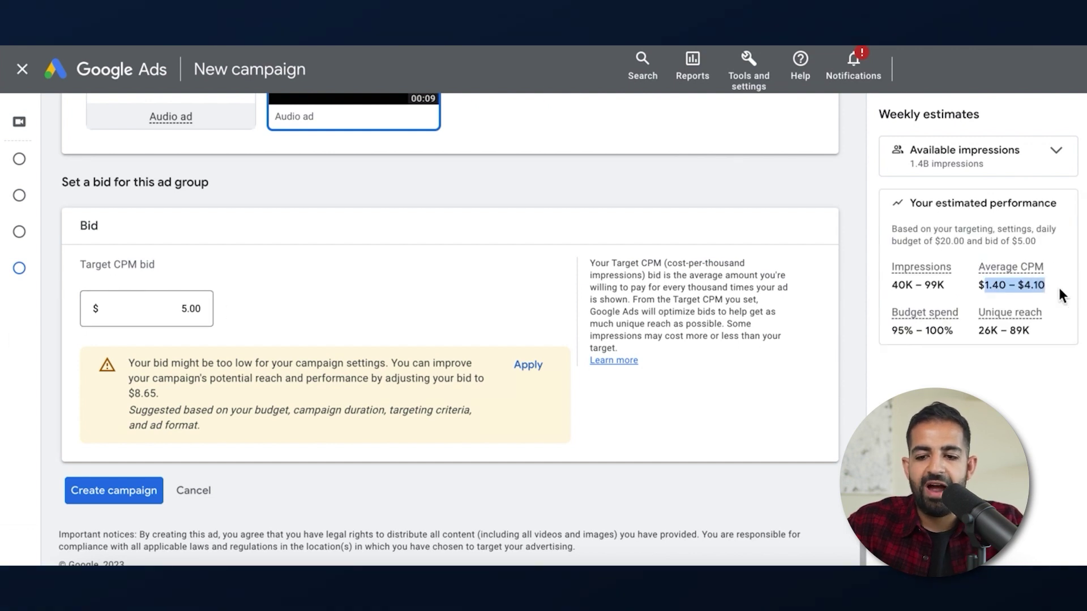
click(998, 289)
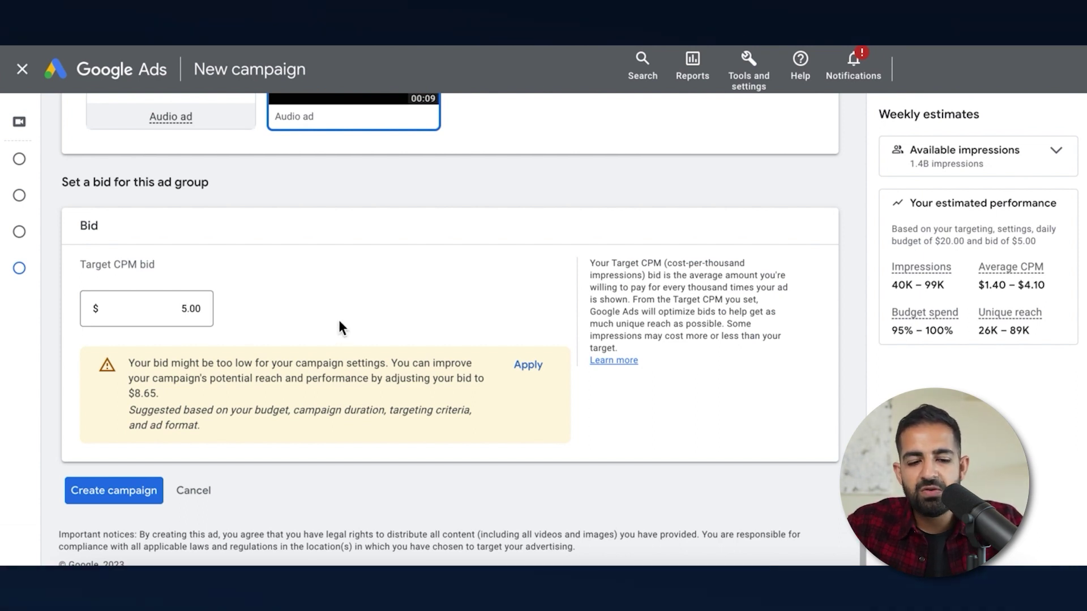
Set the ad group's Target CPM bid to $8.00.
scroll(340, 327, up, 1)
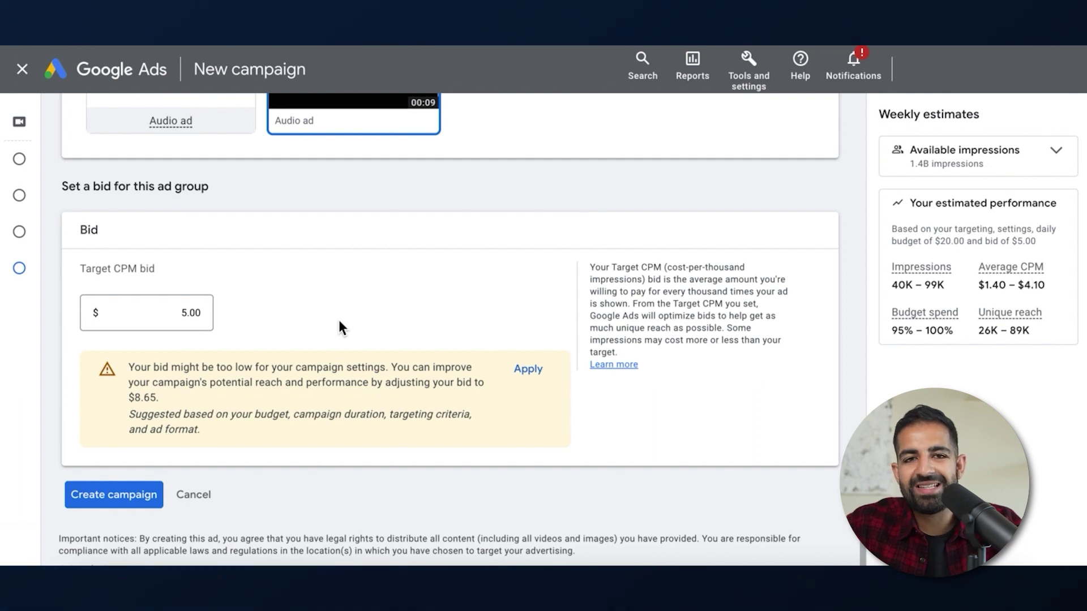
drag(181, 312, 213, 316)
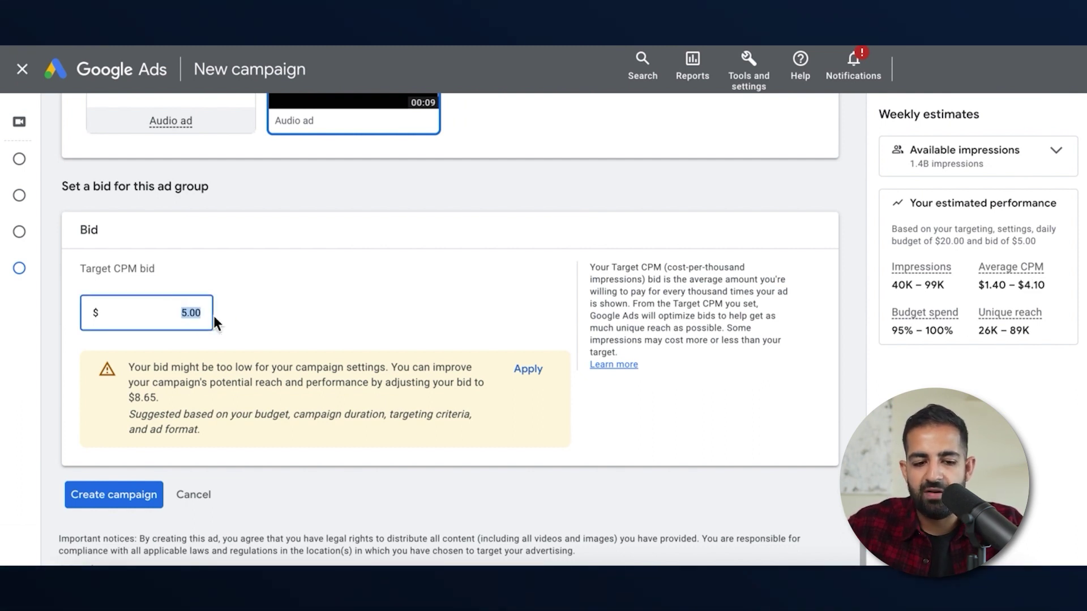
key(BackSpace)
text(8.00)
click(327, 312)
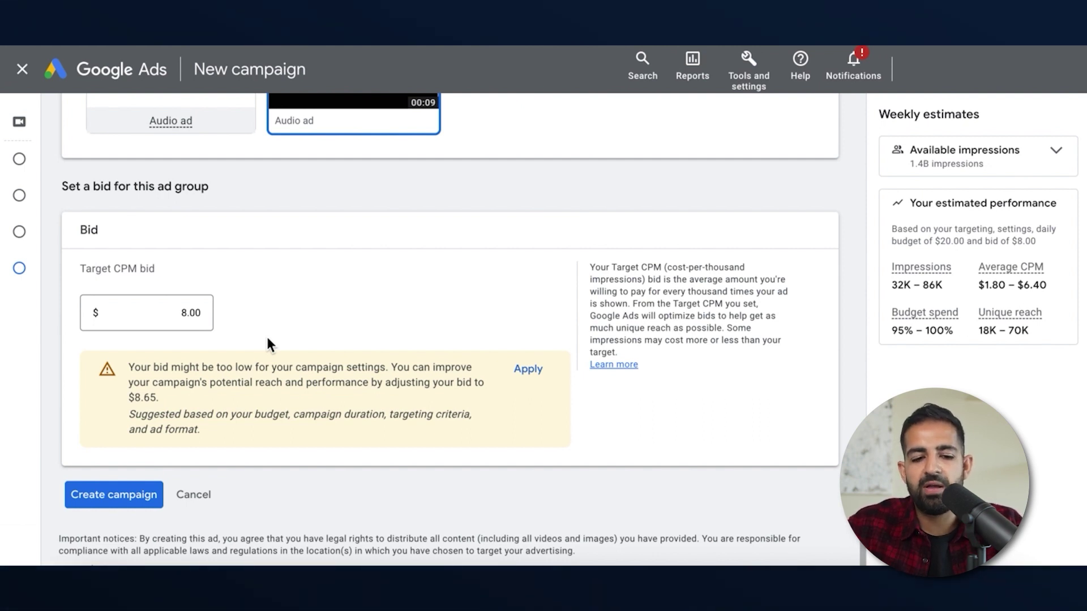
click(201, 319)
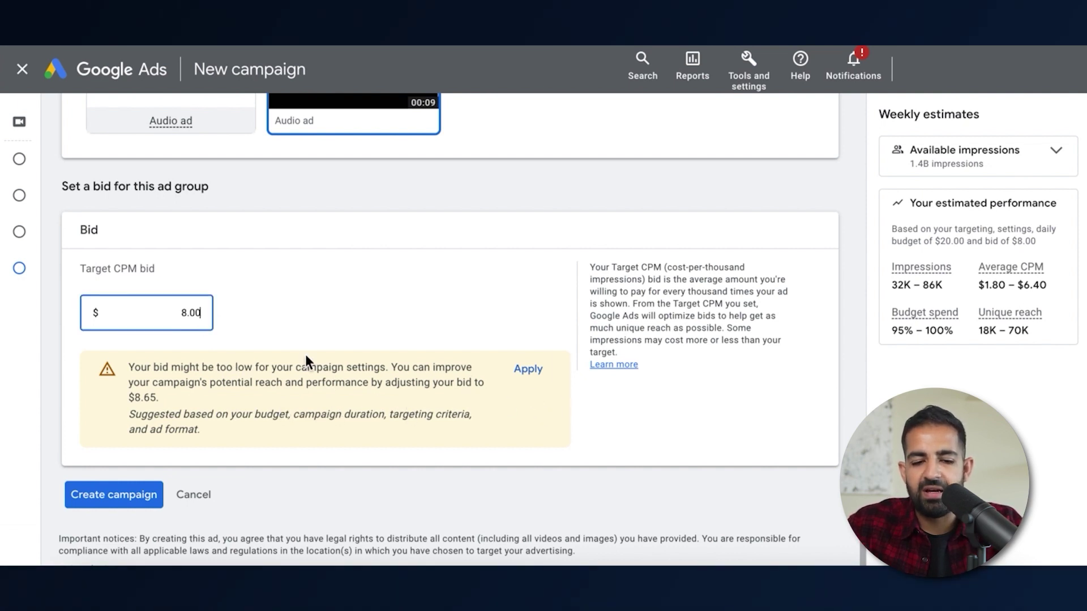
scroll(304, 353, down, 1)
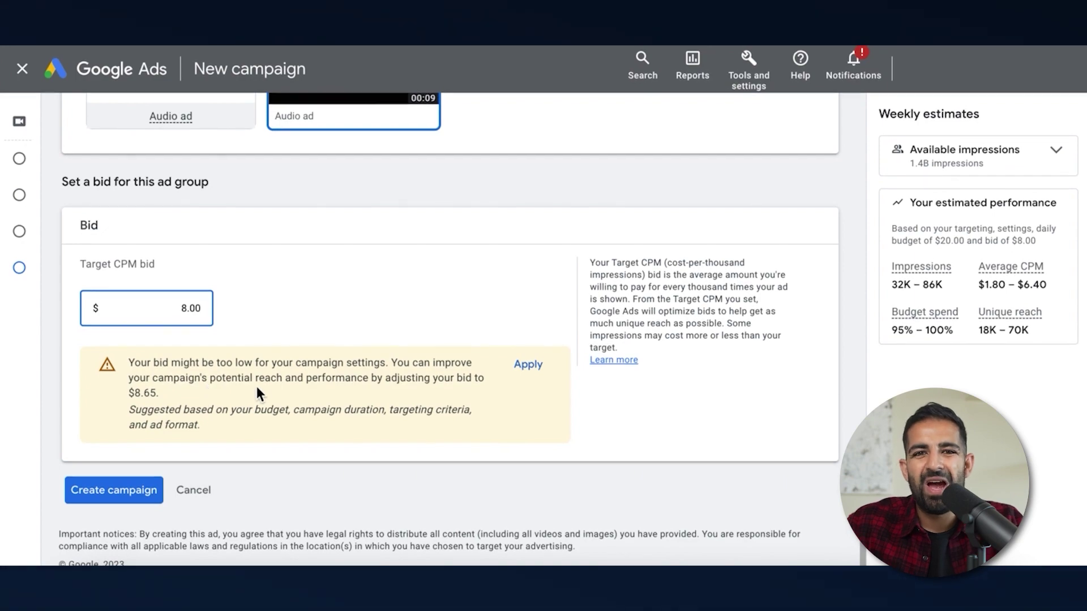